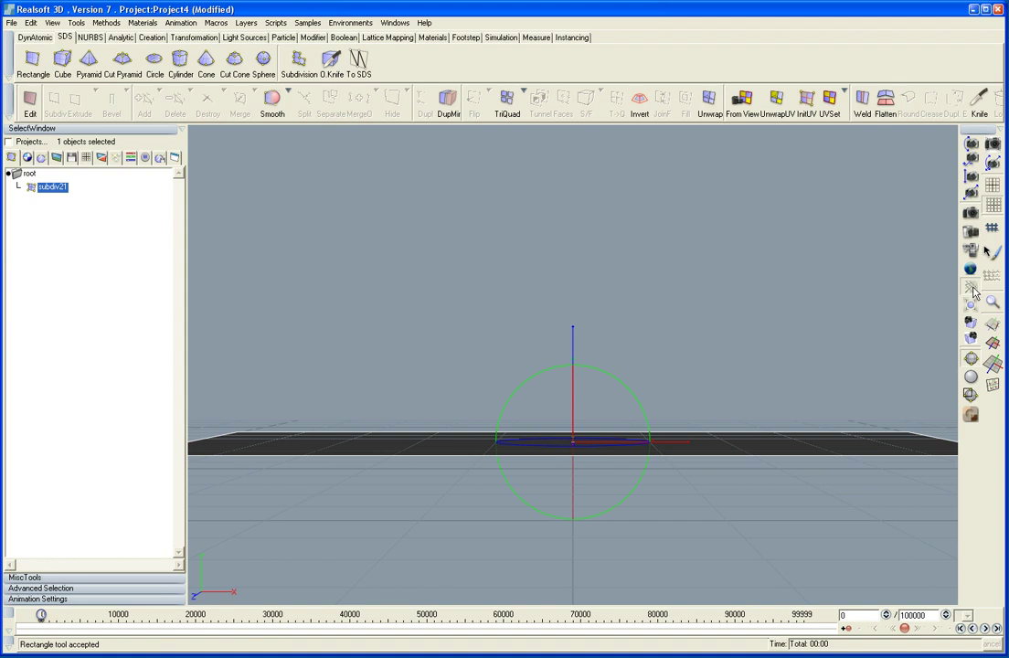
Step: In a non-perspective front view with grid snapping, draw a polygonal SDS cube about 0.1 per side and lower it to just above the floor
click(973, 290)
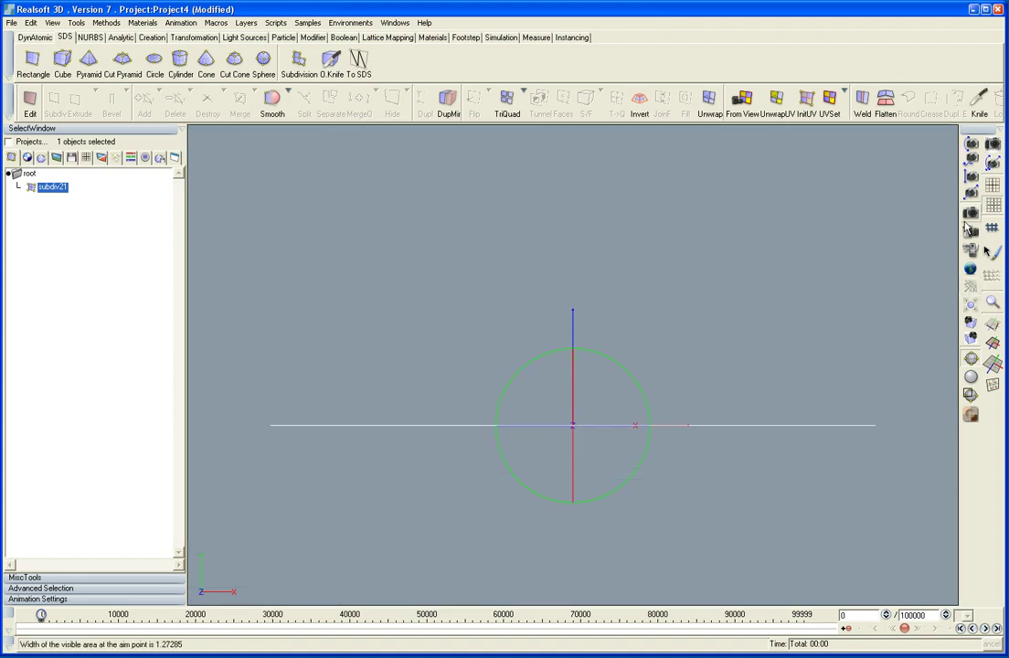
click(992, 186)
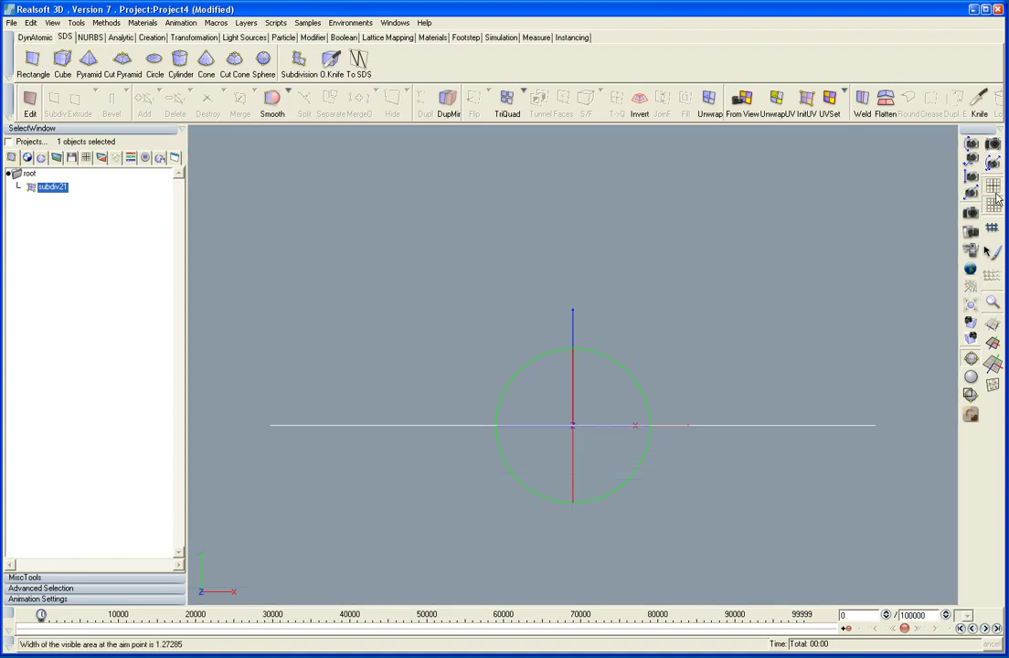
click(41, 71)
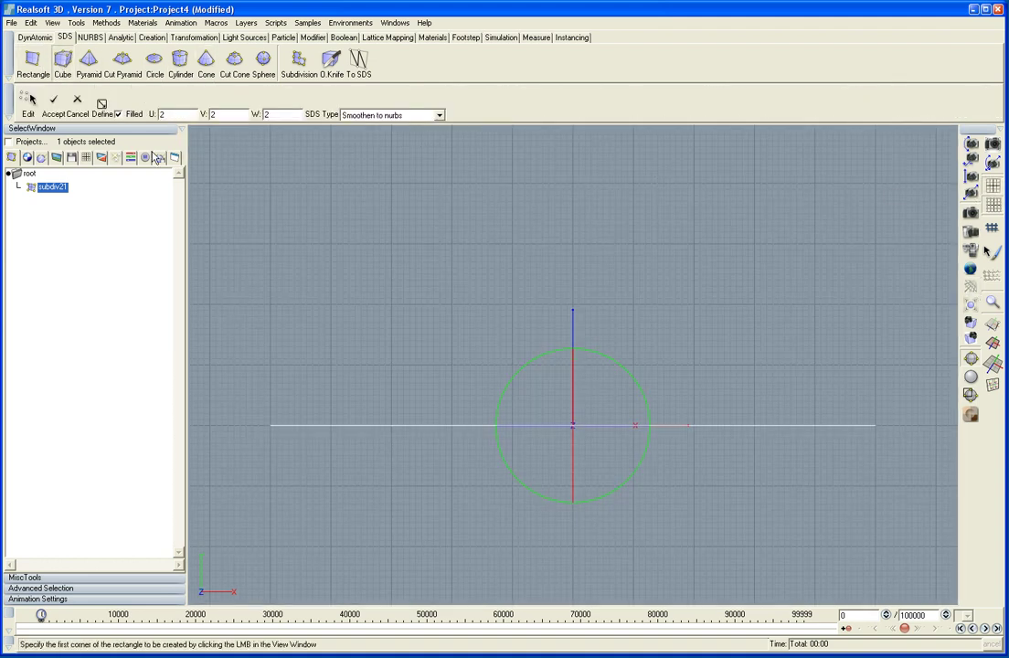
click(334, 311)
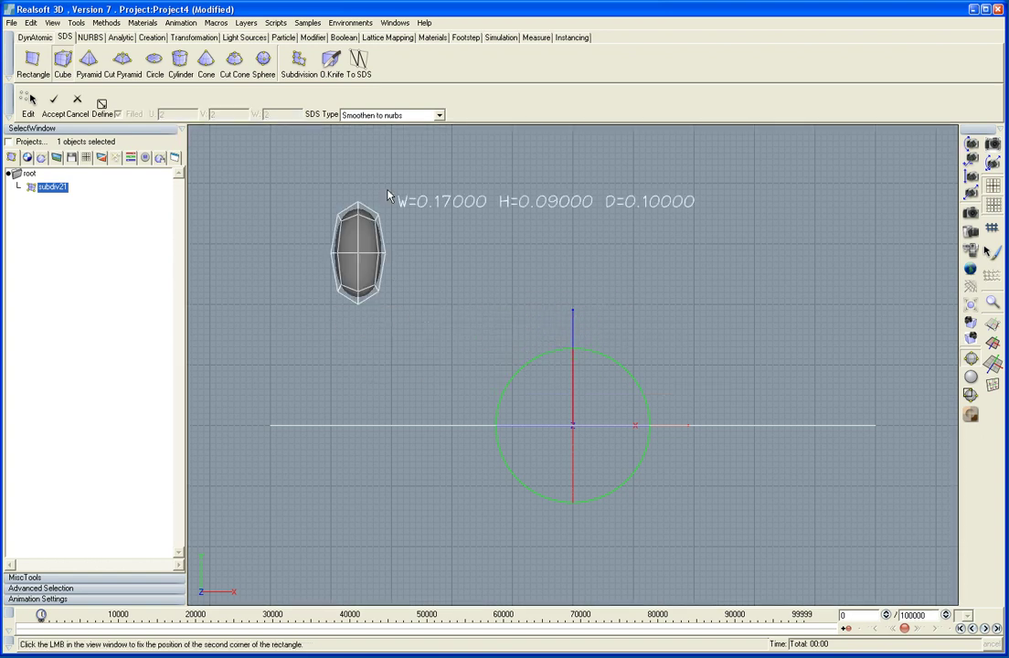
click(439, 114)
click(375, 155)
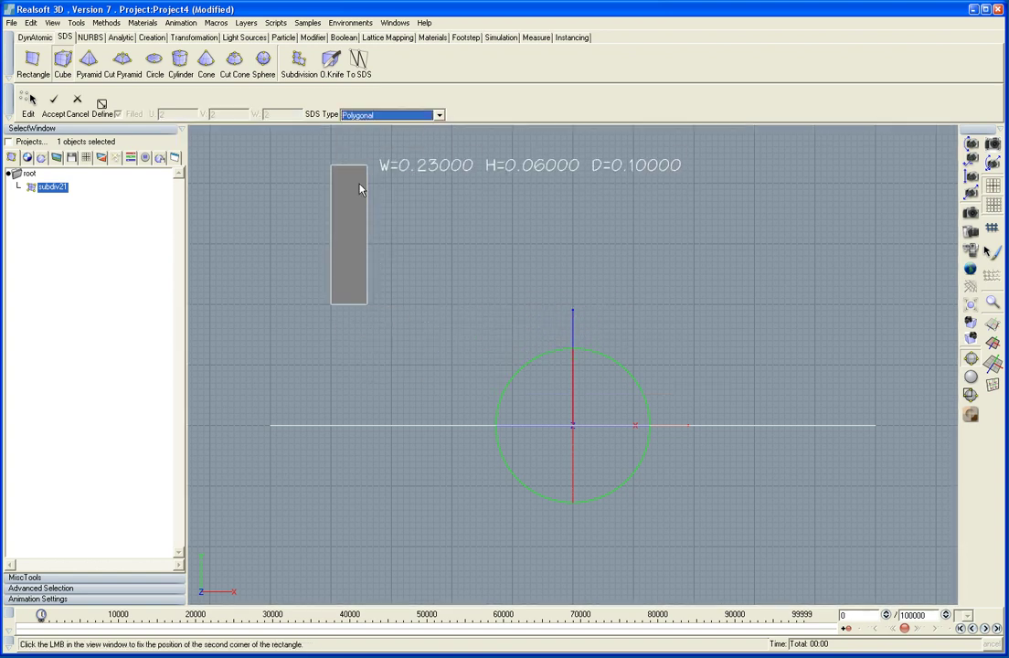
click(390, 371)
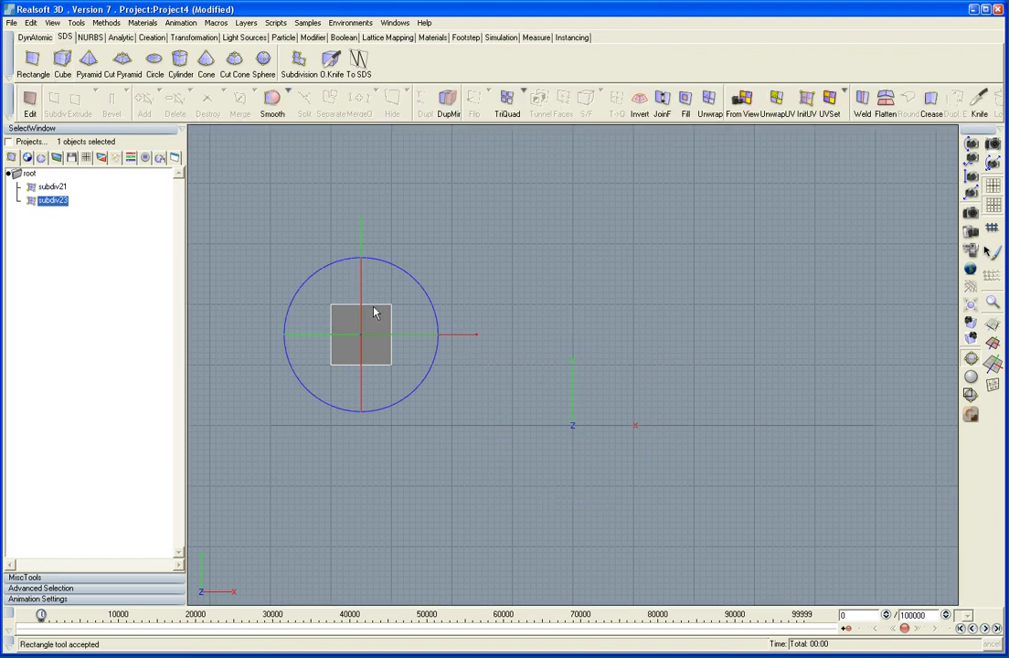
drag(359, 299, 359, 323)
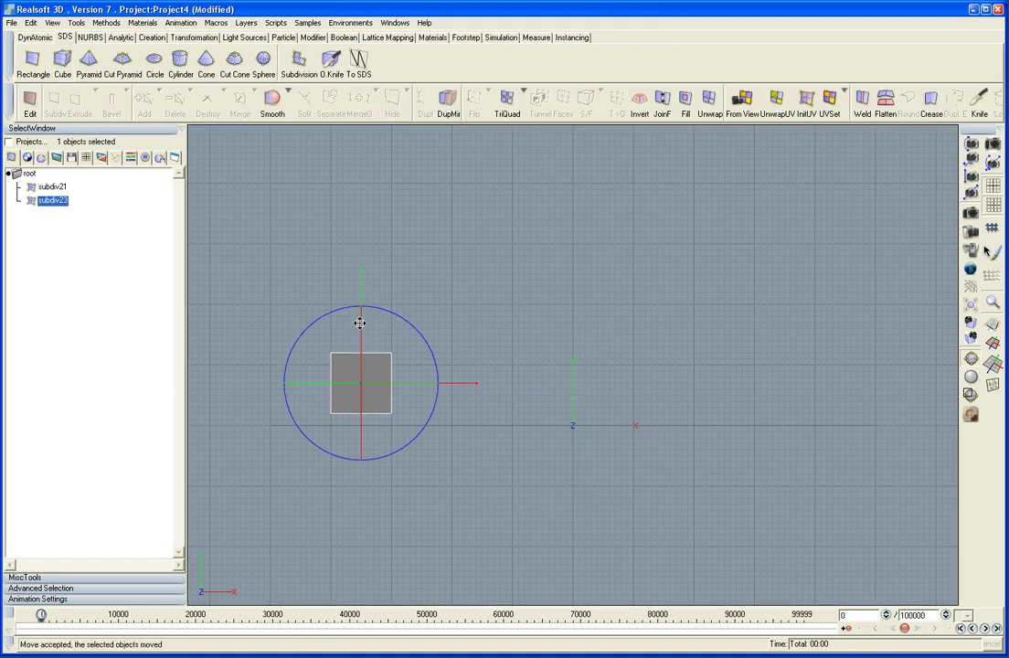
Step: Duplicate the cube repeatedly along X to form an evenly spaced bottom row of eight cubes
key(ctrl+d)
drag(409, 383, 481, 388)
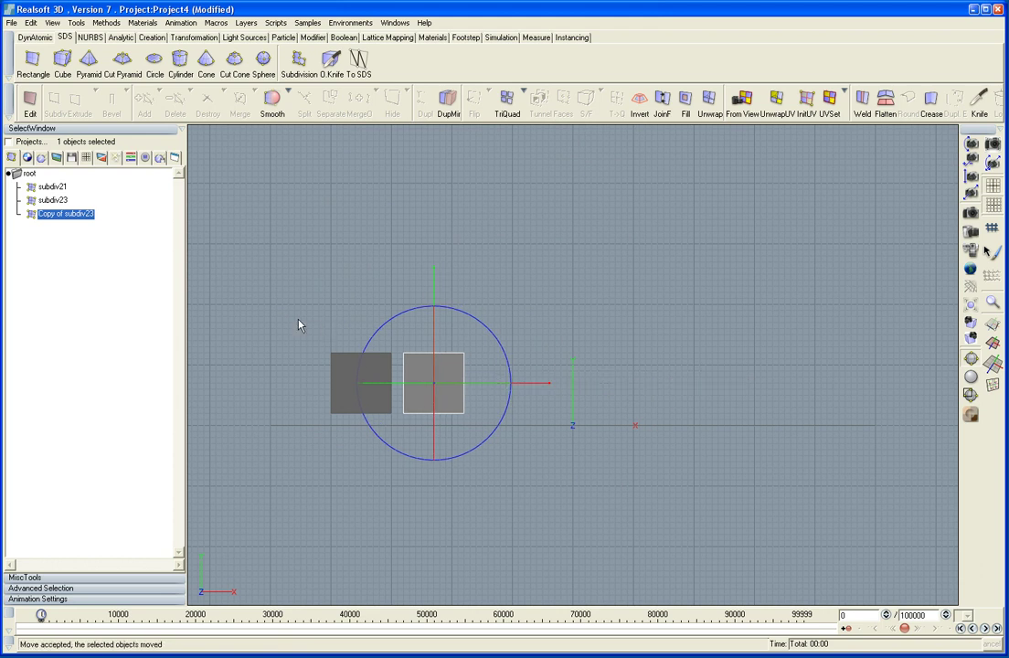
drag(298, 326, 512, 434)
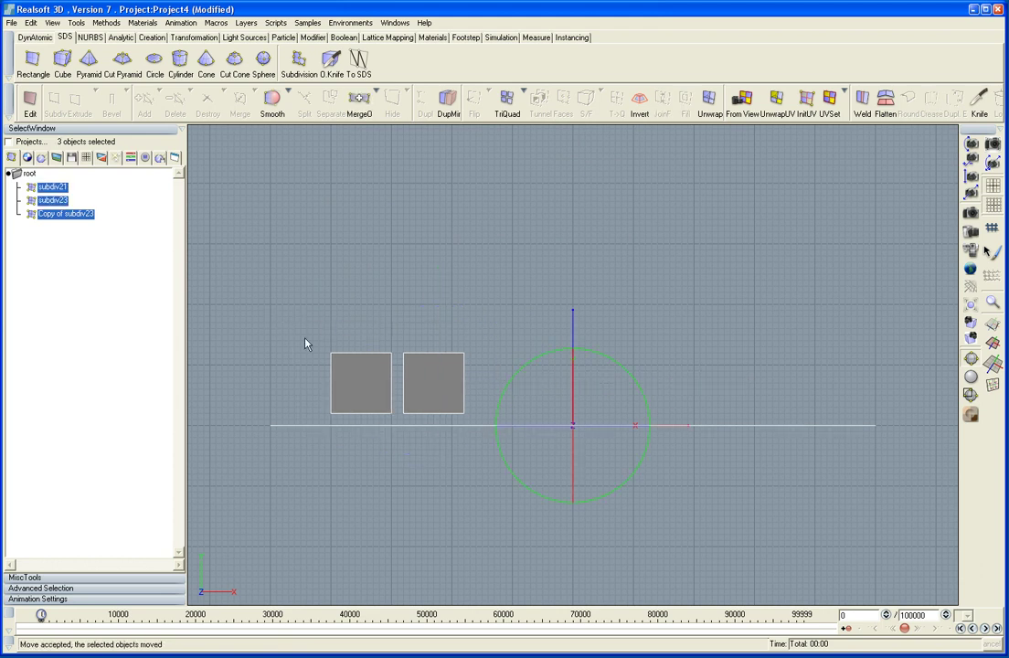
drag(305, 338, 621, 407)
key(ctrl+d)
drag(326, 341, 613, 387)
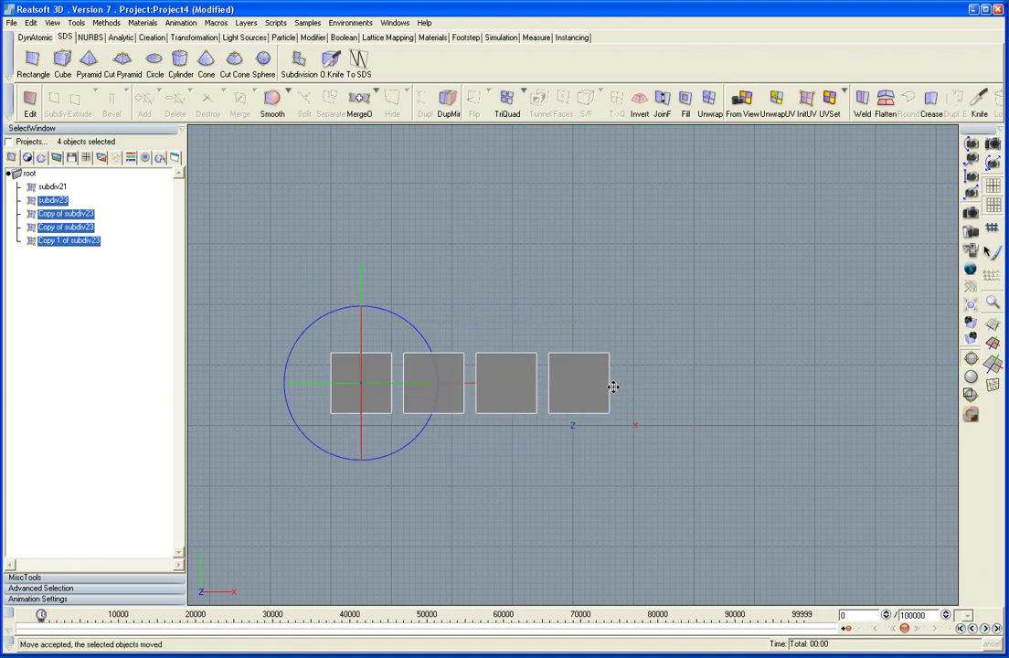
key(ctrl+c)
key(ctrl+v)
drag(409, 385, 697, 394)
Step: Copy the bottom row's six inner cubes upward as a second row, and that row's four inner cubes as a third row
drag(431, 309, 774, 370)
key(ctrl+d)
drag(435, 318, 435, 246)
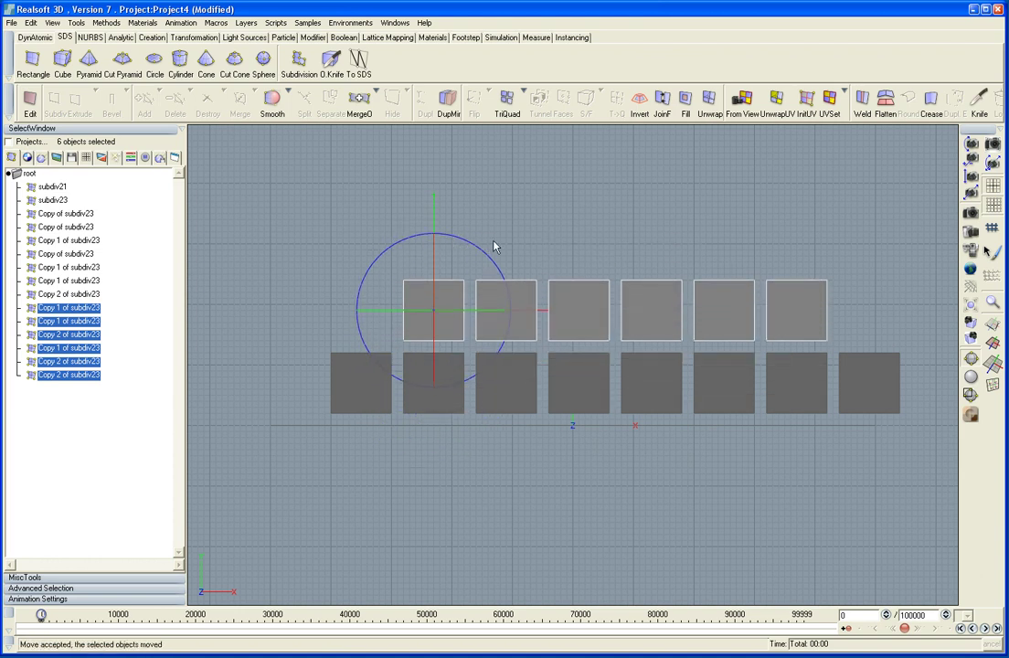
drag(502, 234, 694, 290)
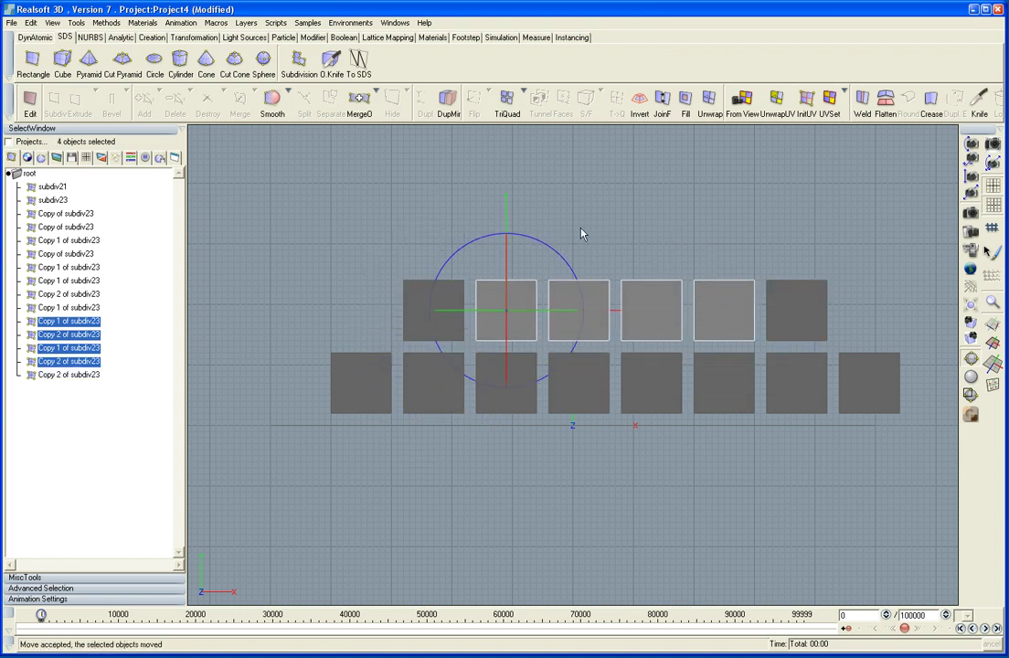
key(ctrl+c)
key(ctrl+v)
drag(514, 245, 503, 178)
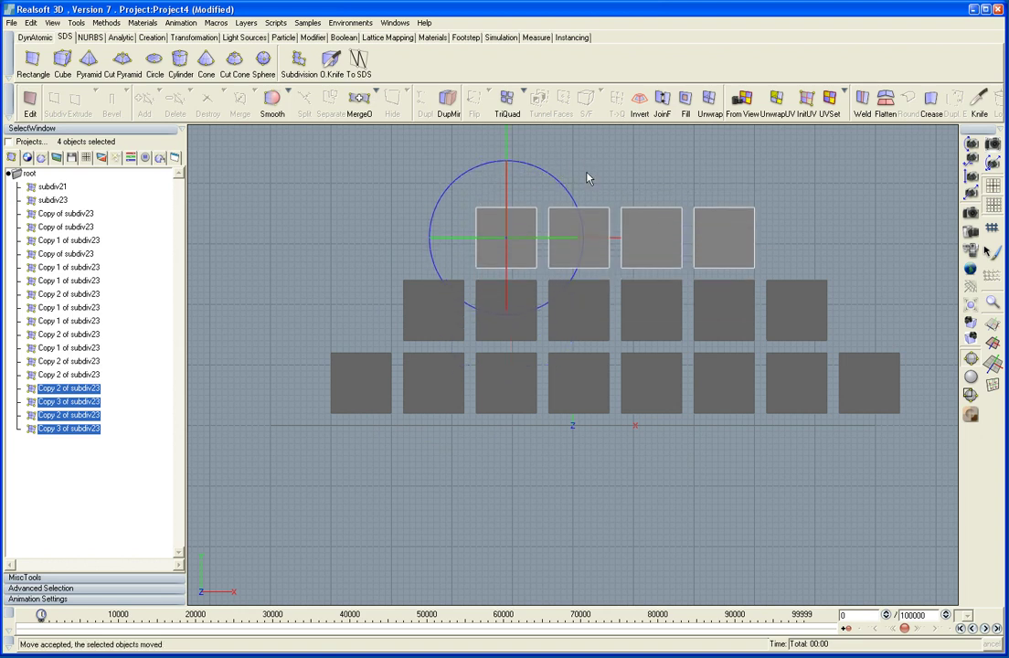
Step: Copy the third row's two inner cubes upward as a fourth row and centre one more copy above them as the pyramid's peak
drag(588, 178, 652, 221)
key(ctrl+d)
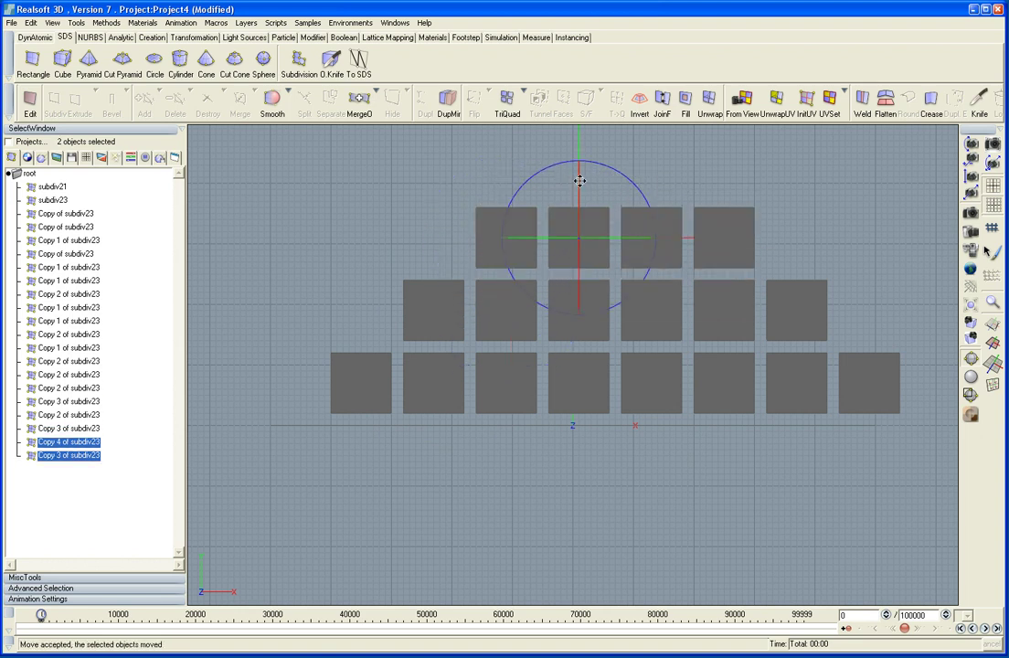
drag(579, 180, 569, 108)
middle_drag(753, 248, 718, 304)
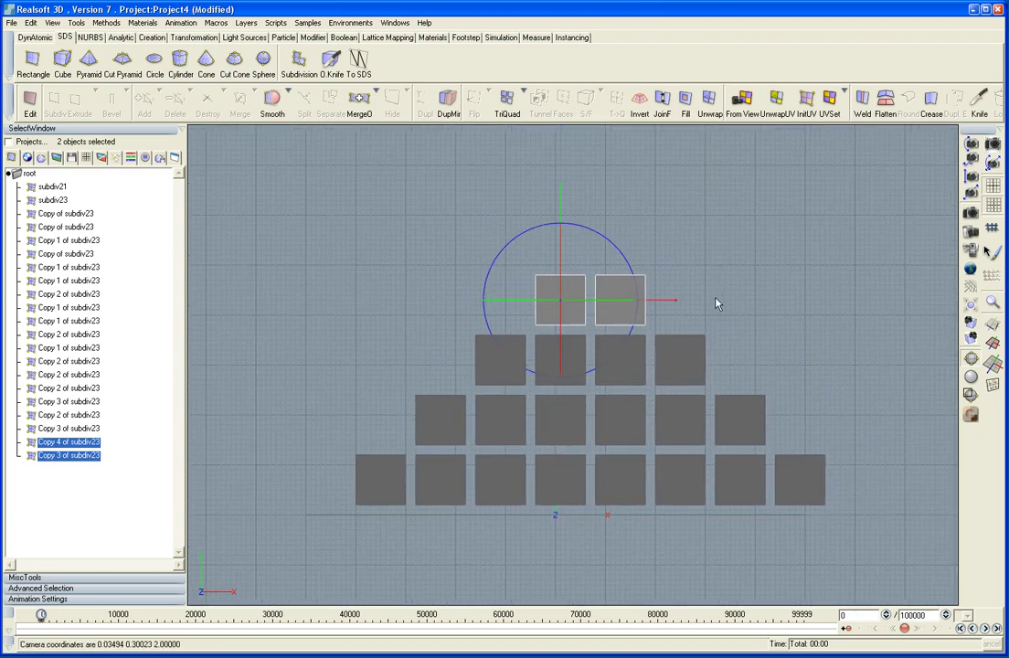
click(666, 272)
click(640, 290)
key(ctrl+d)
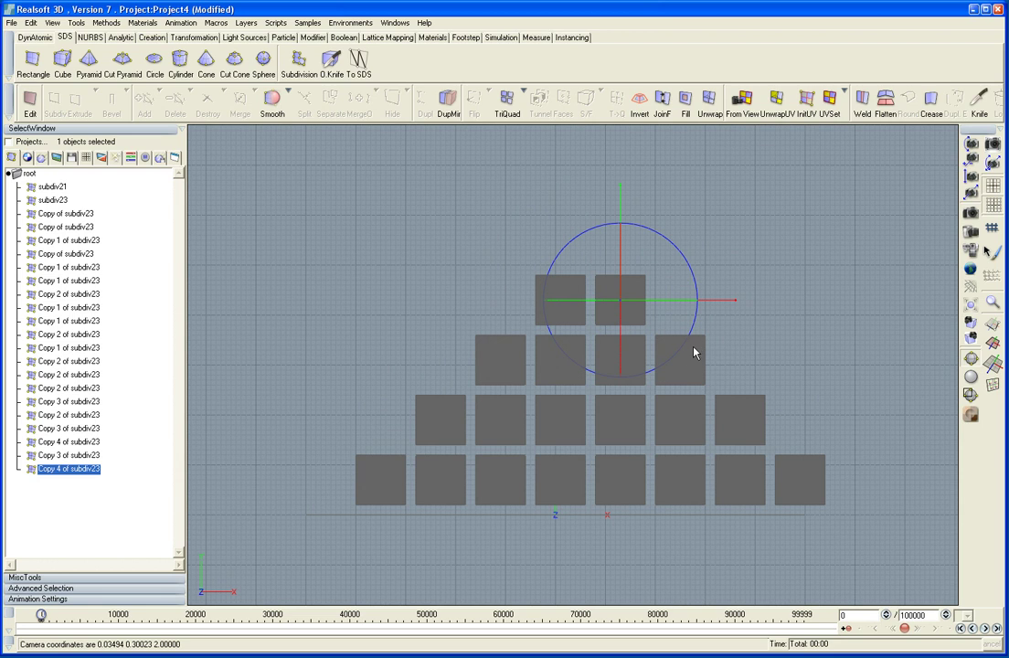
drag(708, 393, 677, 331)
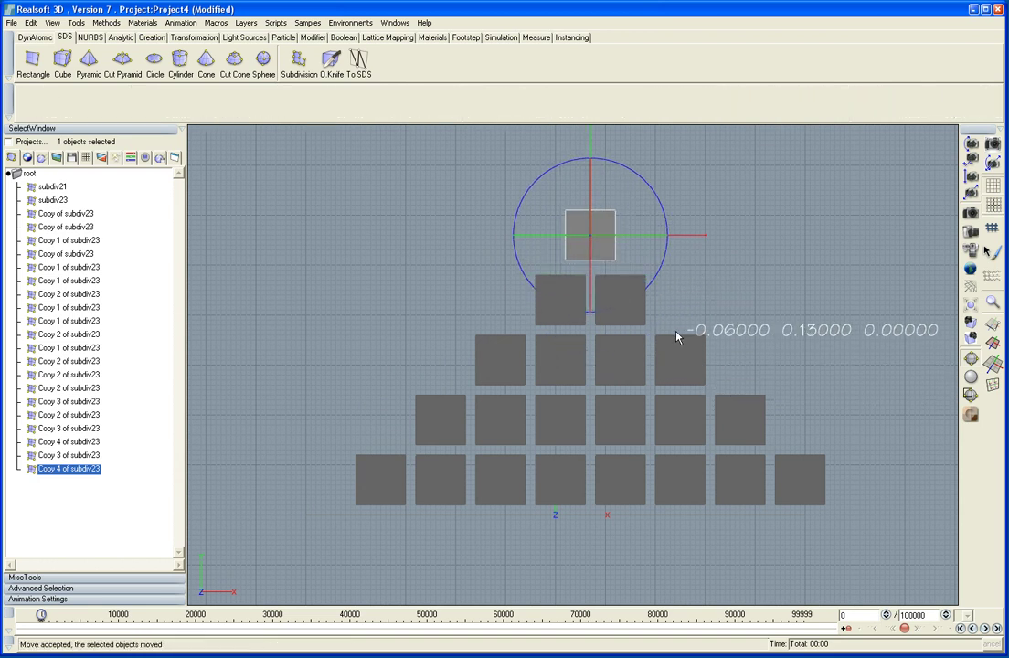
Step: Scale up the floor rectangle well beyond the cube pyramid and make it a DynAtomic collider
middle_drag(684, 327, 748, 281)
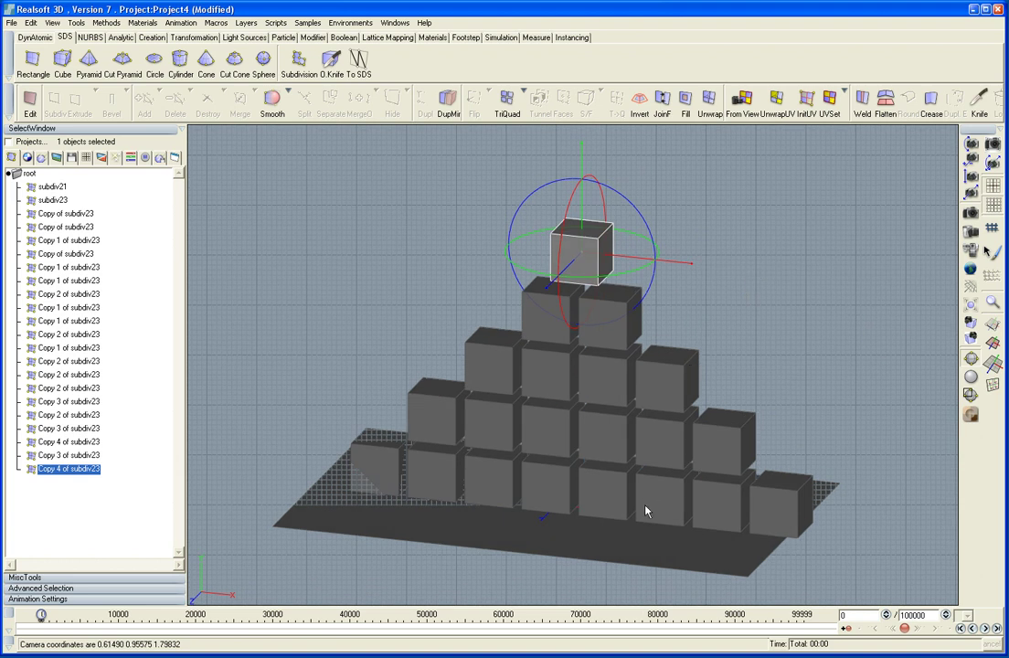
click(630, 565)
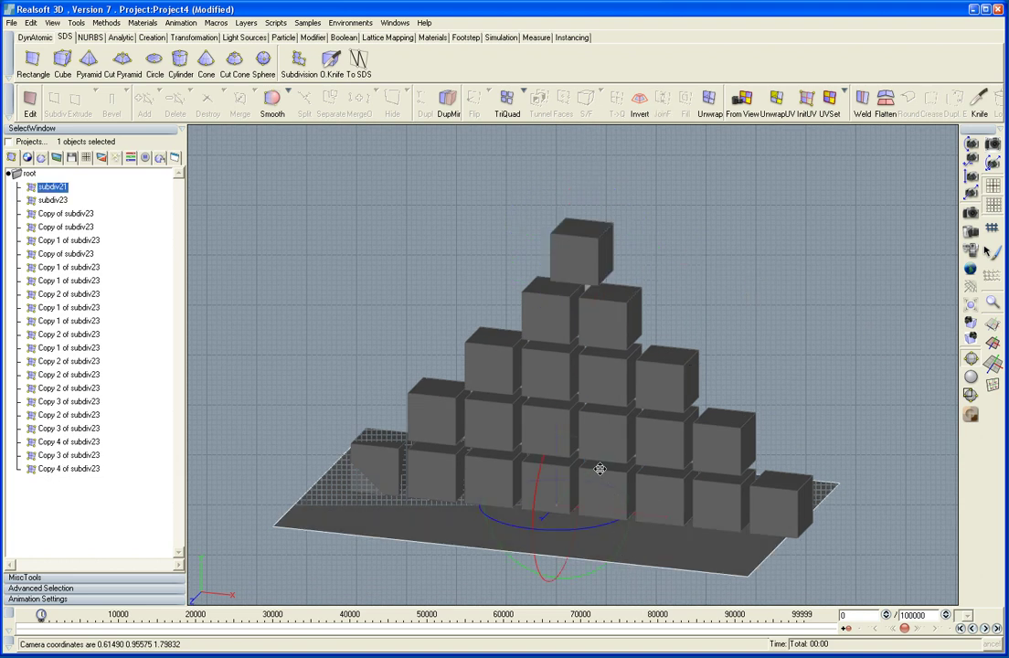
key(s)
click(630, 422)
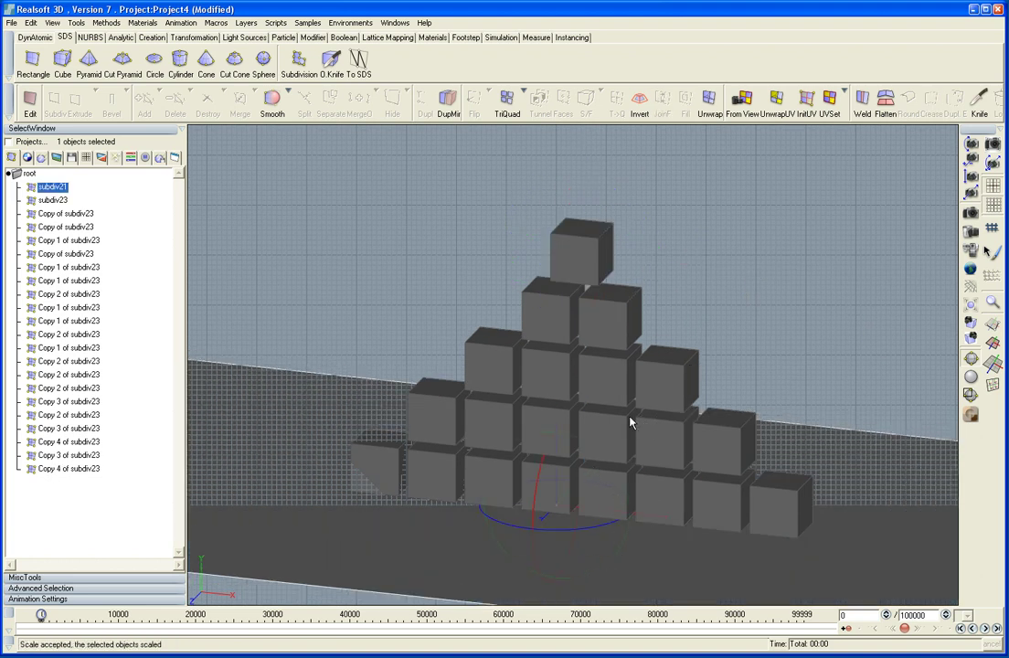
click(35, 38)
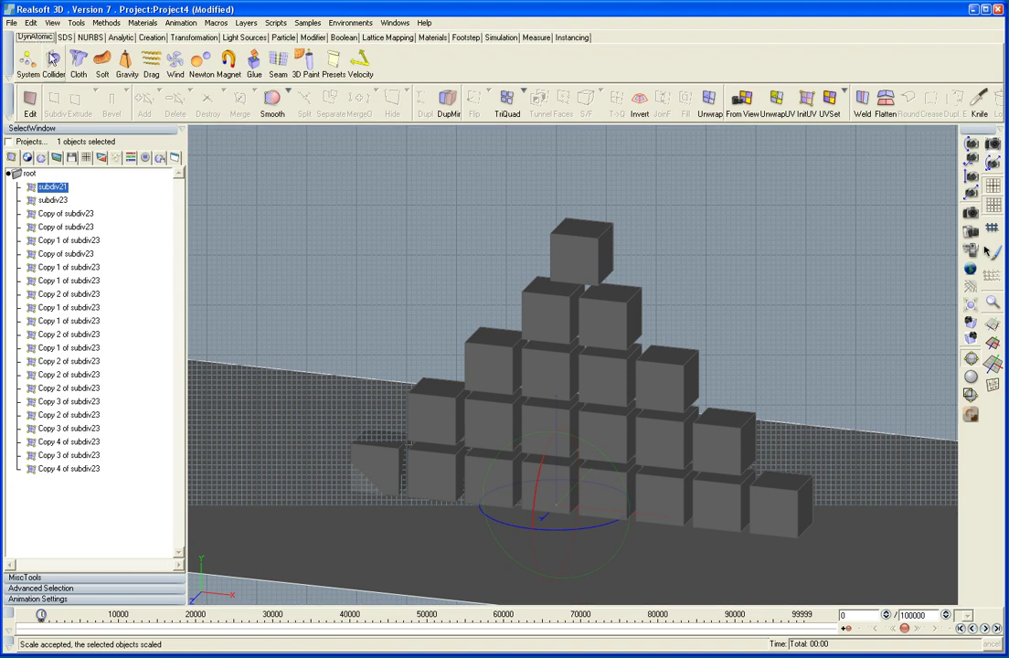
click(54, 62)
click(53, 104)
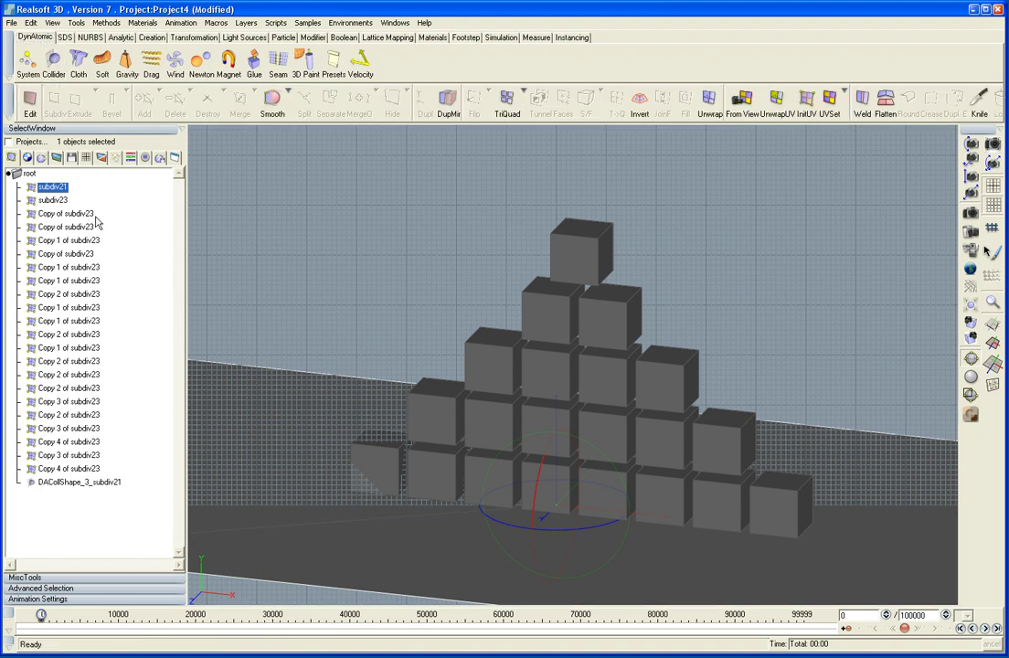
Step: Convert all 21 cubes into DynAtomic soft bodies without making copies
drag(71, 194, 55, 475)
click(100, 74)
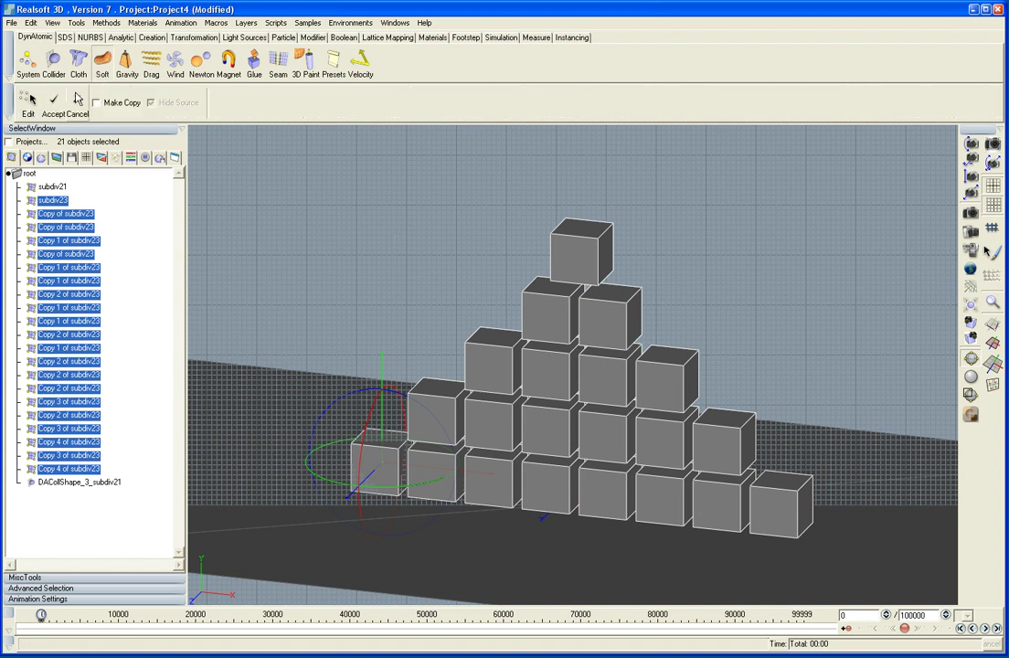
click(52, 103)
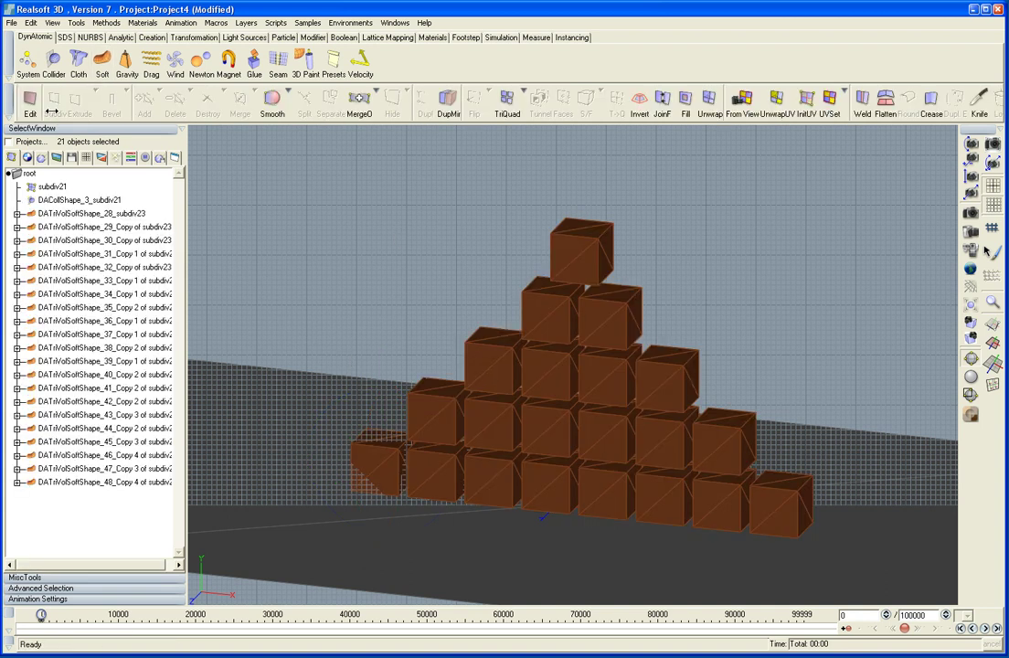
Step: Create a DynAtomic system, move the collider and all soft-body shapes into it, and expand it in the object tree
click(39, 63)
click(57, 103)
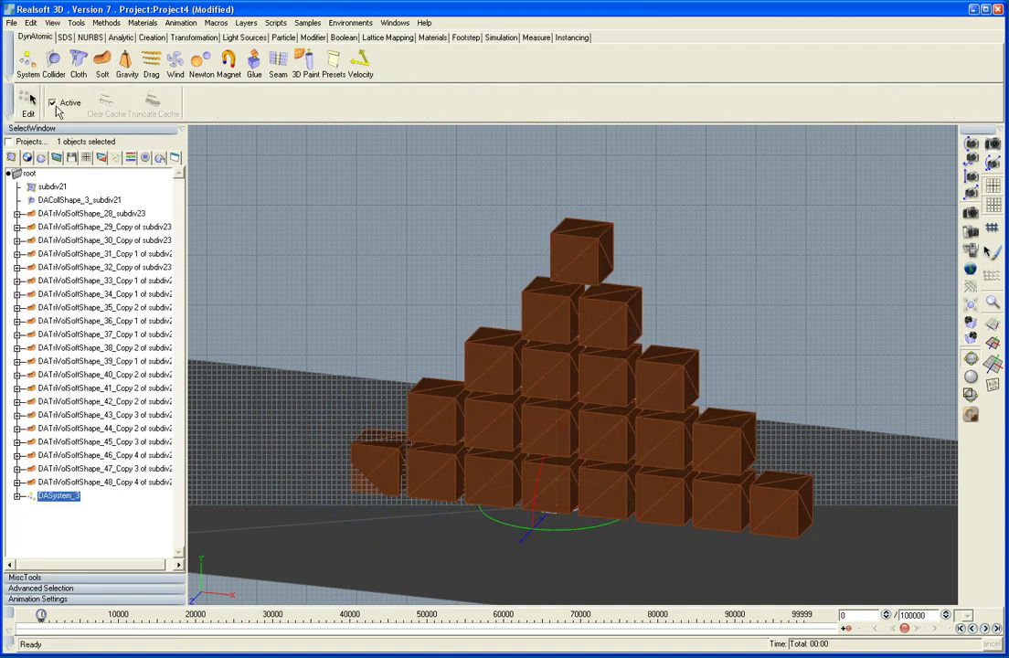
drag(151, 205, 66, 496)
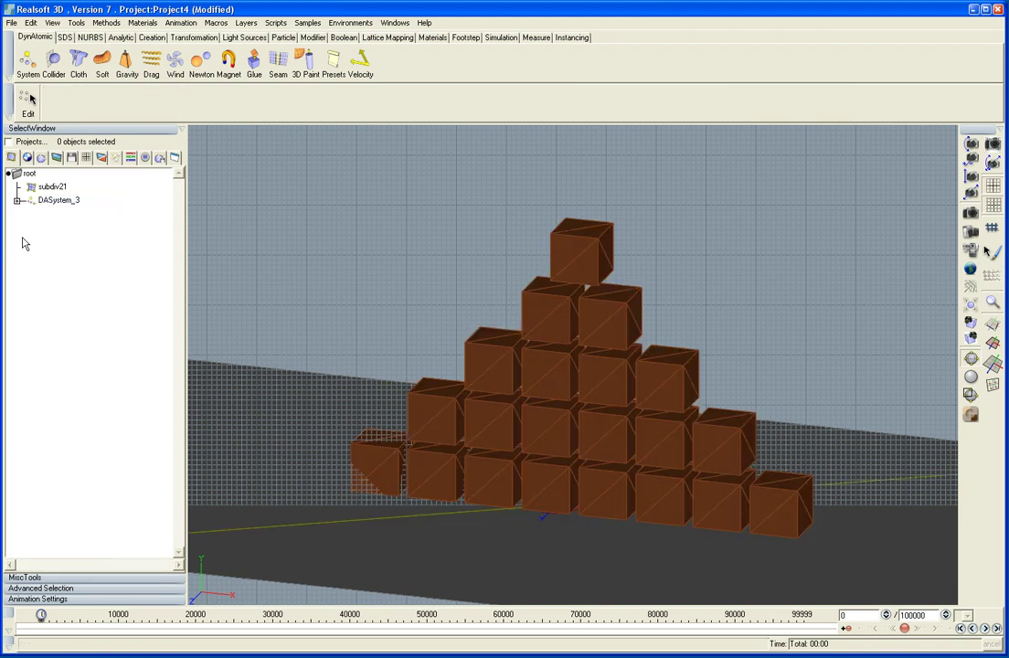
click(17, 200)
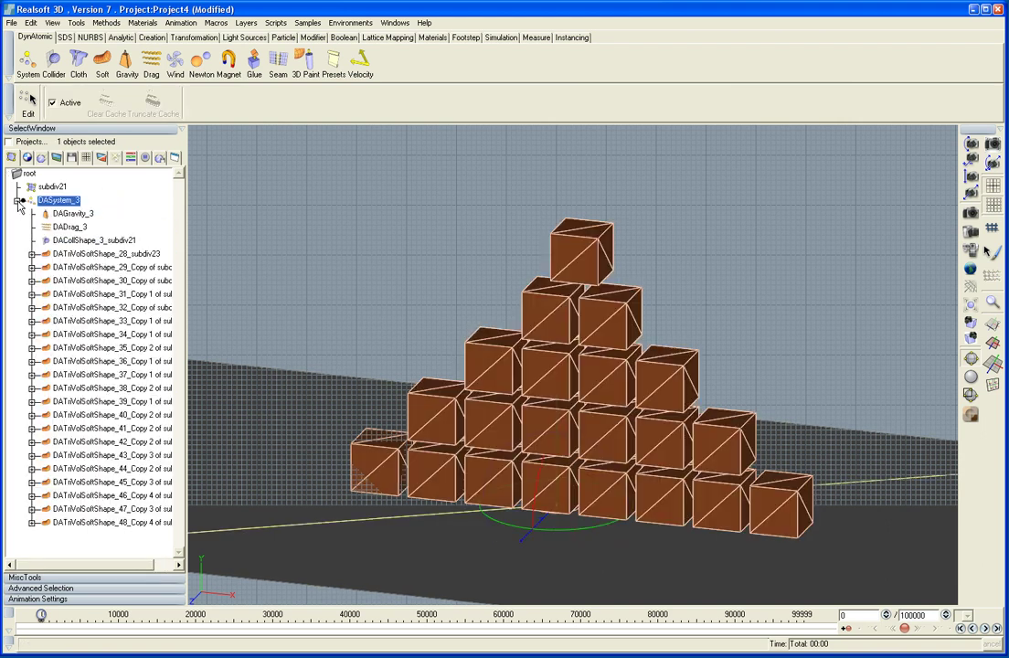
Step: Play the soft-body simulation twice in an angled perspective view, stopping and rewinding to the first frame after each run
click(972, 285)
middle_drag(803, 285, 552, 318)
middle_drag(651, 390, 651, 358)
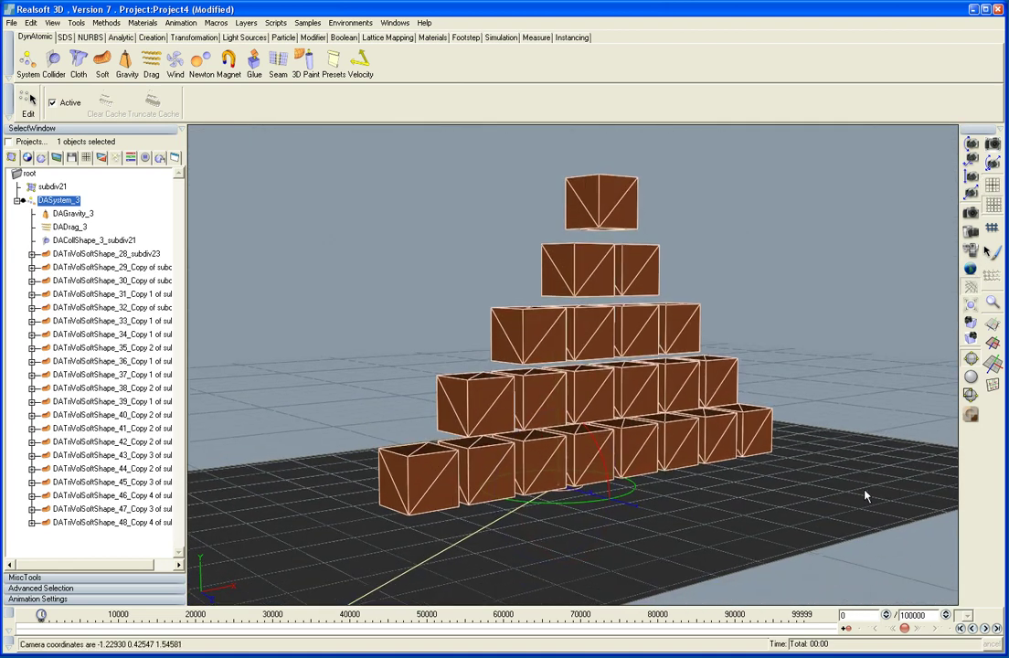
click(976, 629)
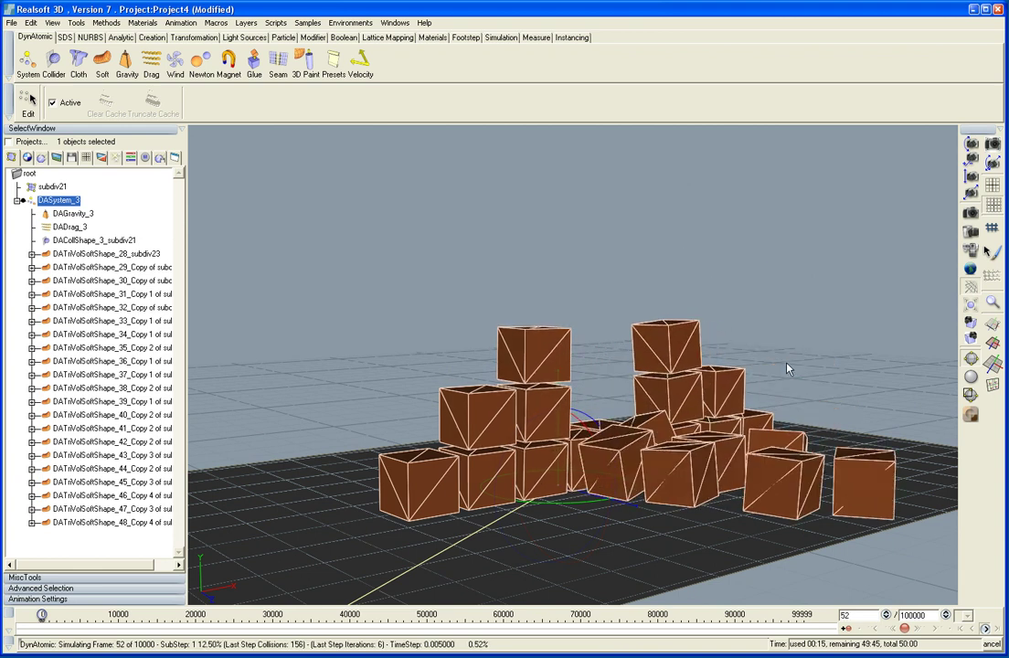
click(986, 629)
click(961, 629)
click(985, 629)
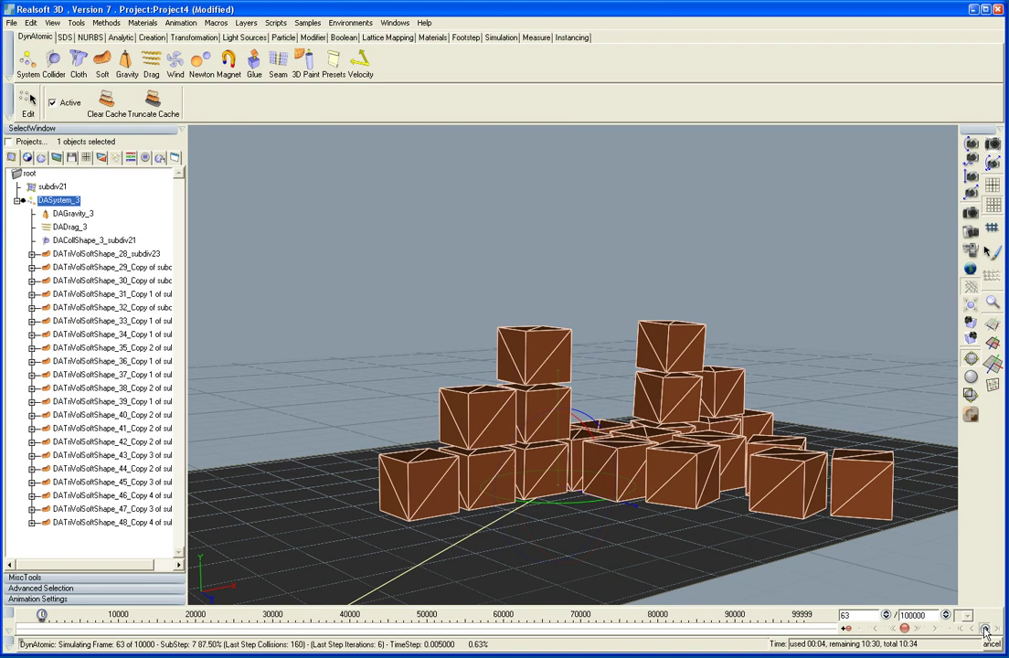
click(985, 629)
click(960, 629)
Step: Clear the system's simulation cache and enable Pseudo Rigid deformation for all 21 soft-body cubes
click(106, 101)
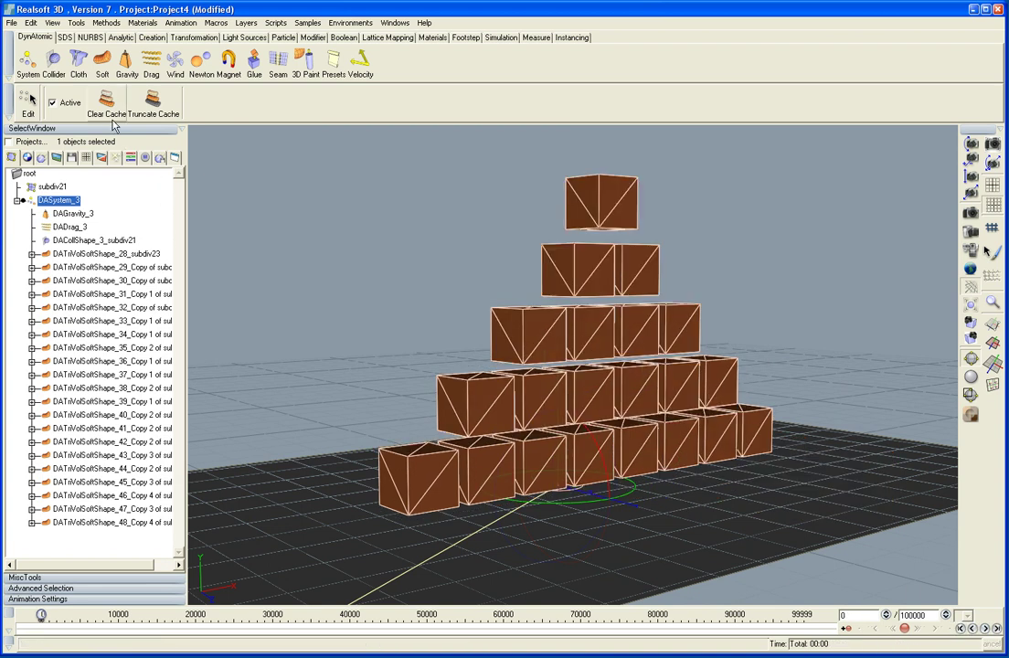
drag(139, 208, 157, 567)
key(p)
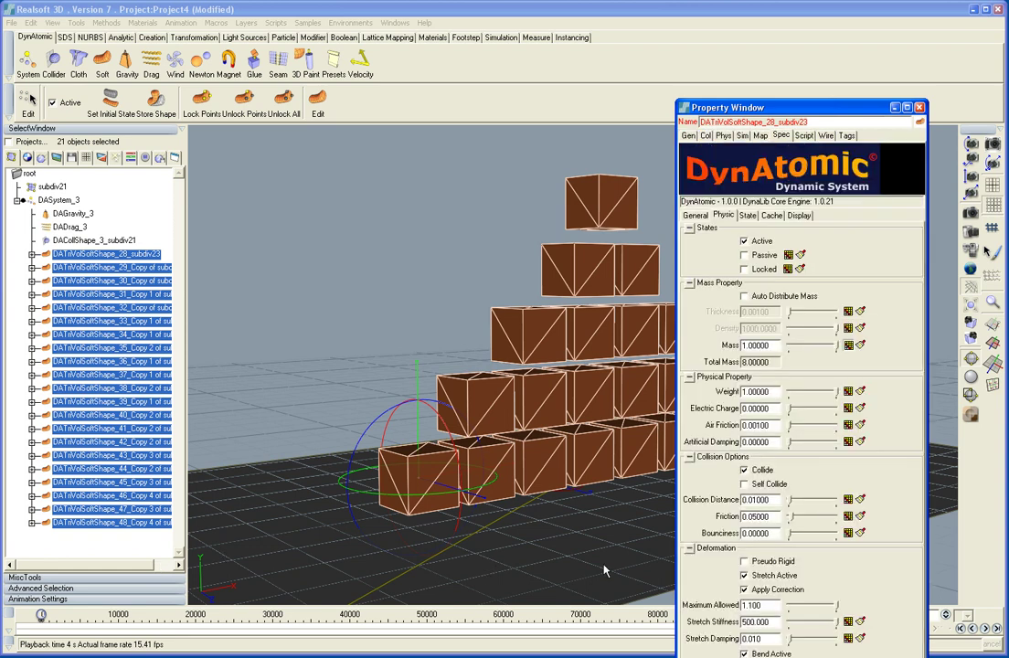
click(744, 561)
click(921, 107)
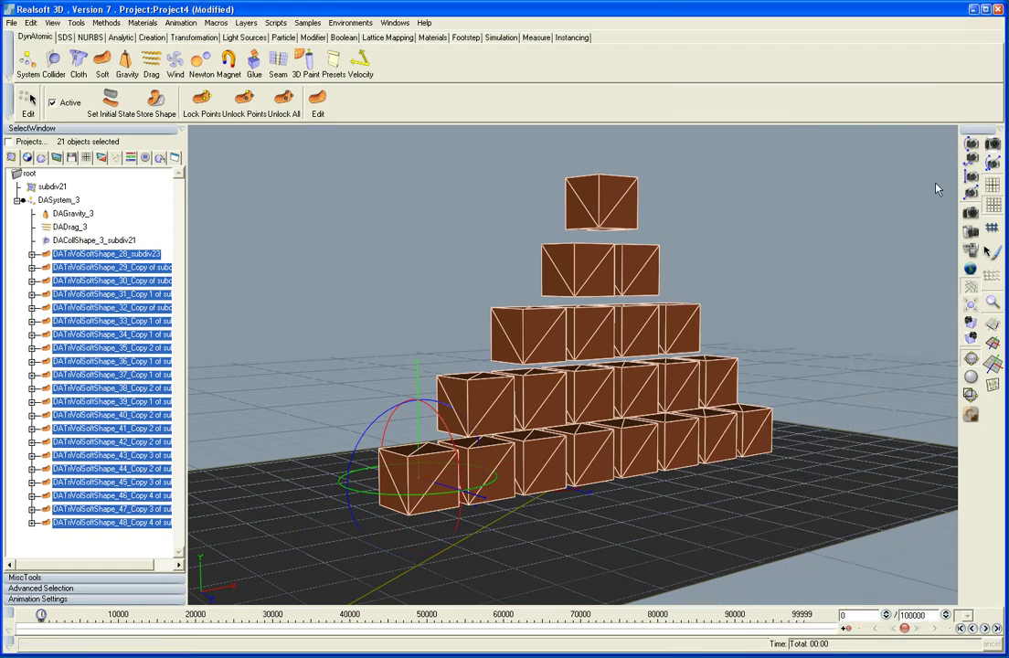
Step: Run the simulation with the pseudo-rigid cubes, stop it and rewind to the first frame
click(985, 630)
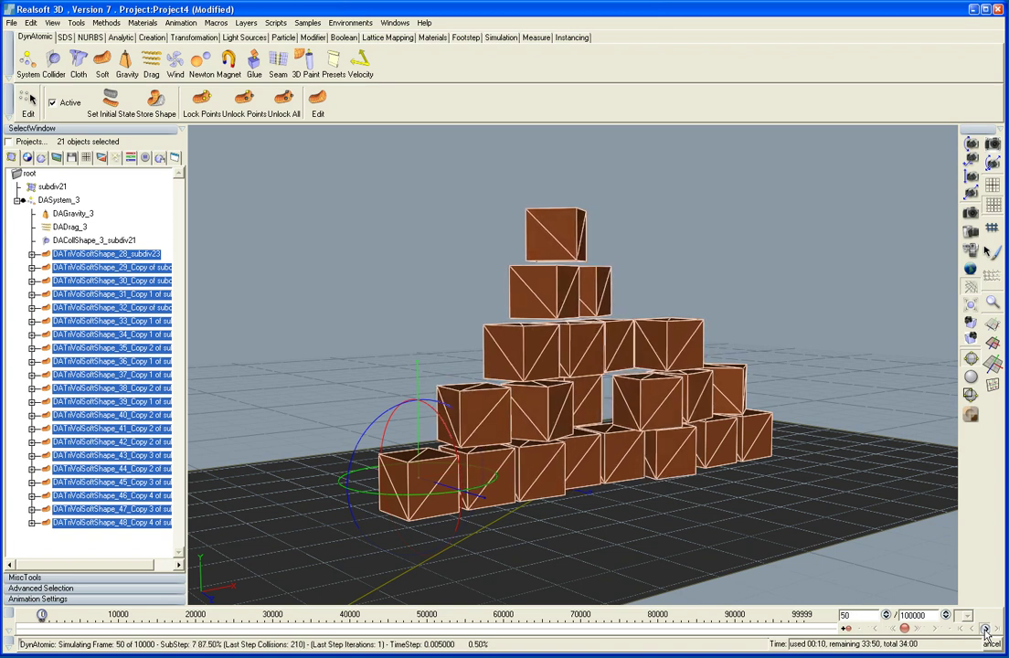
click(985, 631)
click(966, 631)
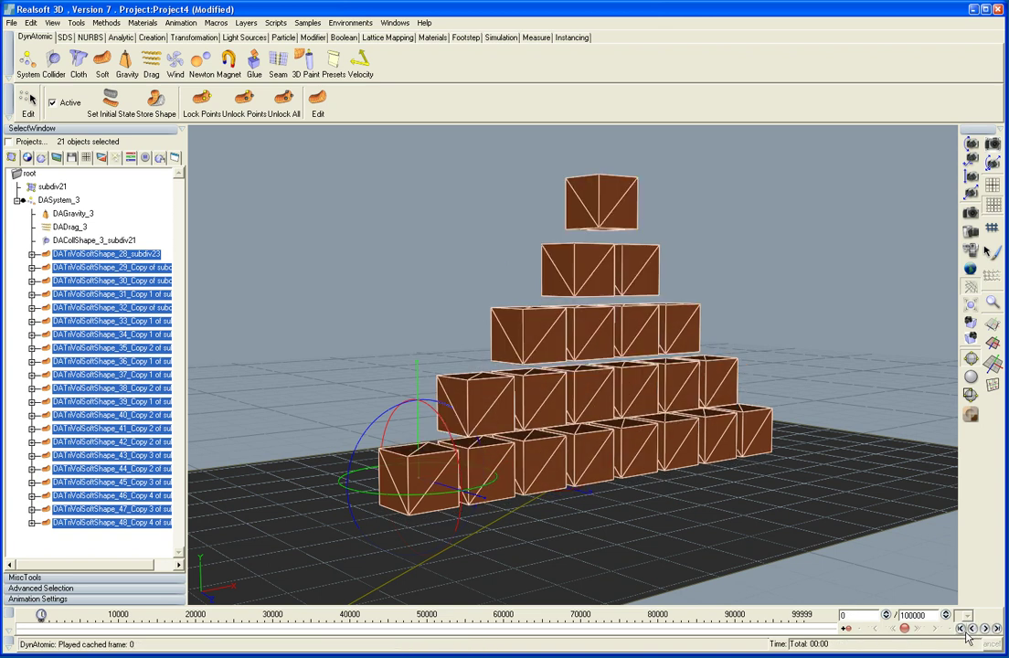
Step: Clear the DynAtomic system's simulation cache and set its ODE solver to Forward Euler (Explicit)
click(62, 199)
click(106, 102)
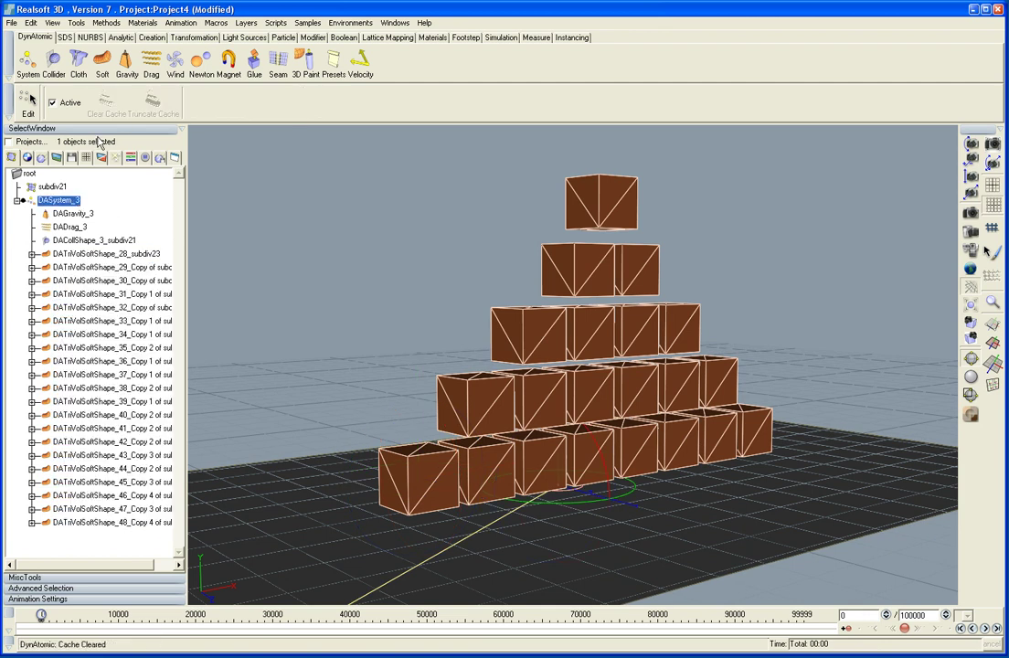
double_click(59, 203)
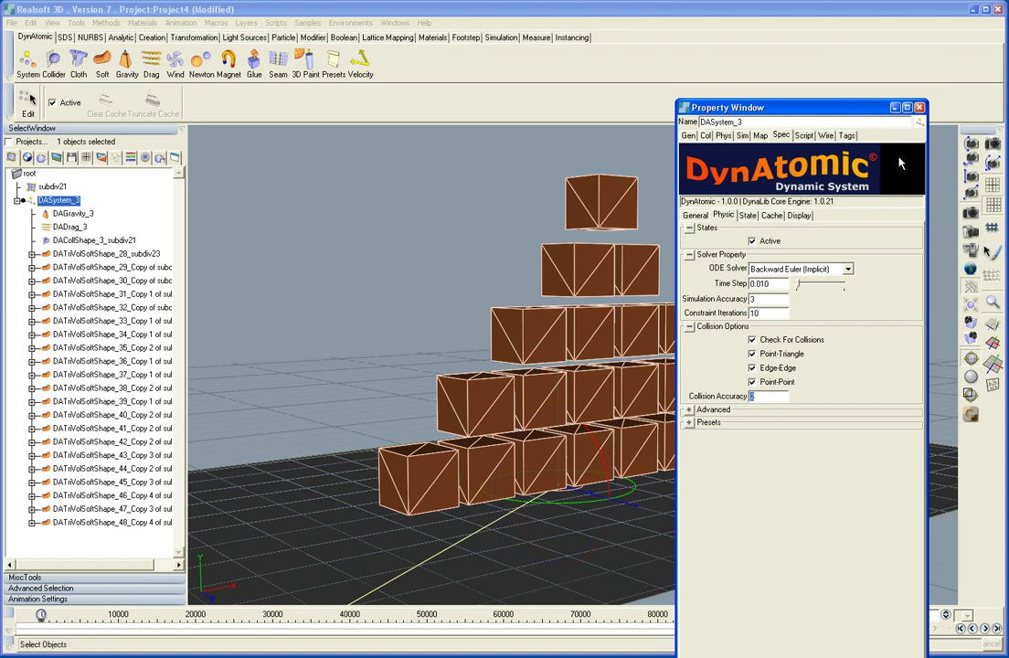
click(806, 267)
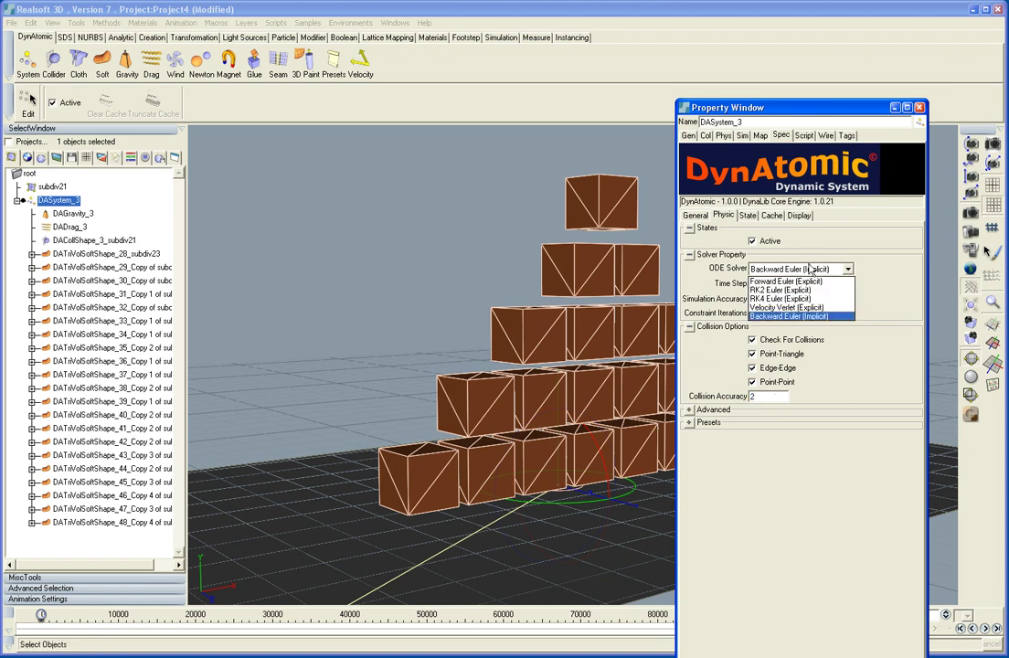
click(801, 280)
click(921, 107)
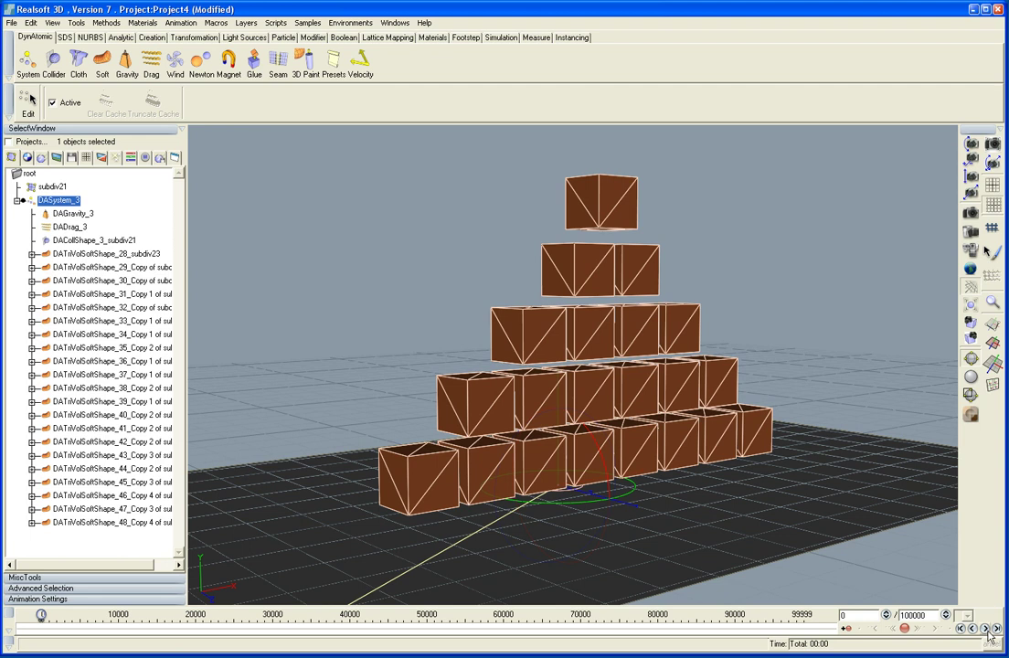
Step: Run the simulation with the Forward Euler solver, stop it after a few frames and rewind to the first frame
click(987, 629)
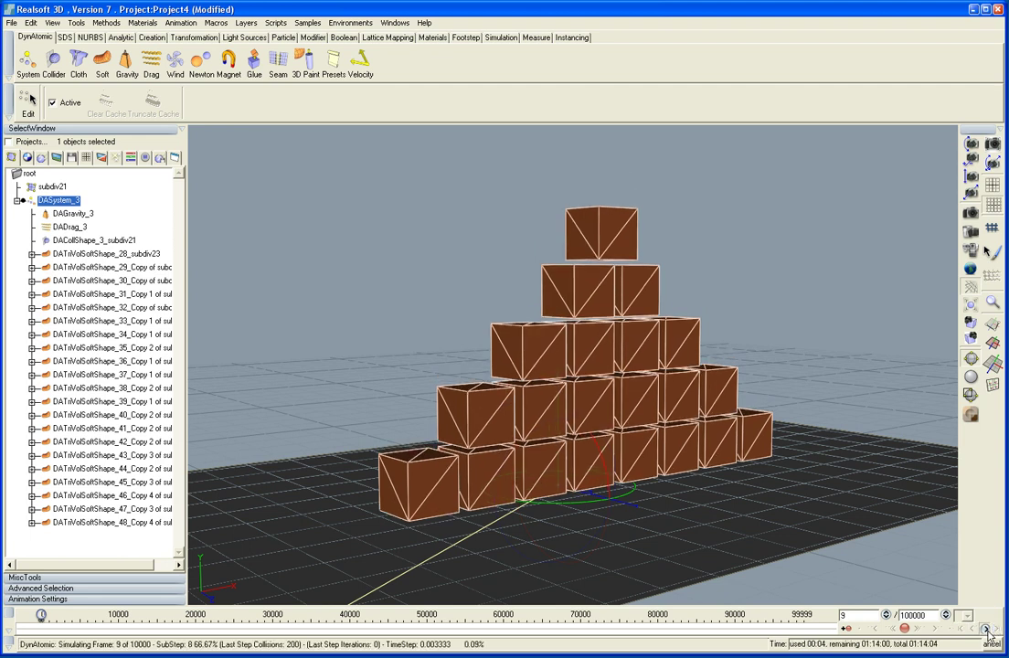
click(986, 630)
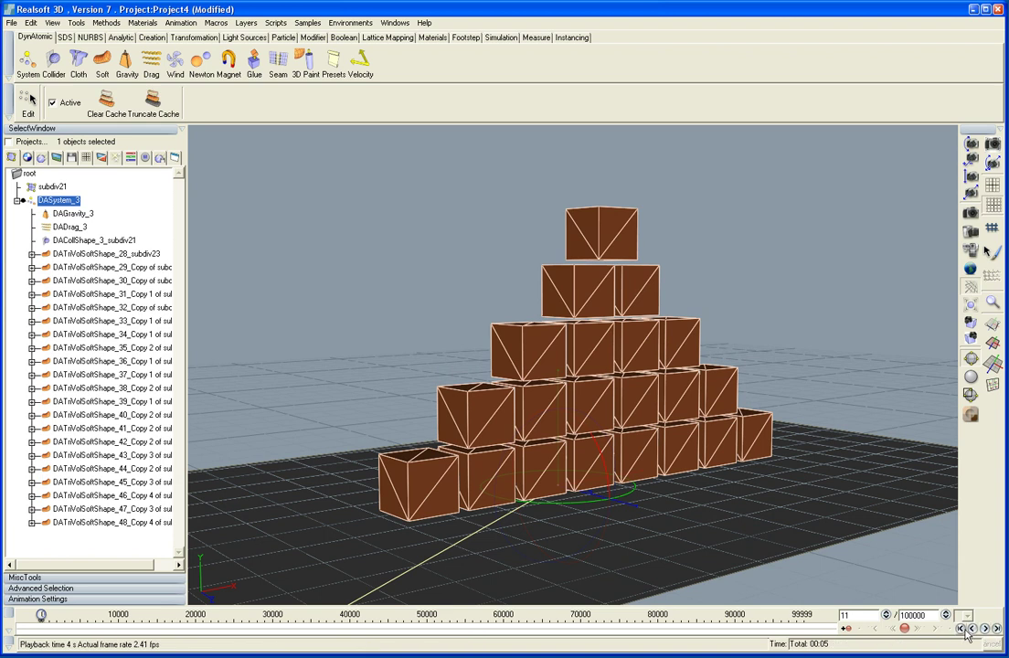
click(964, 631)
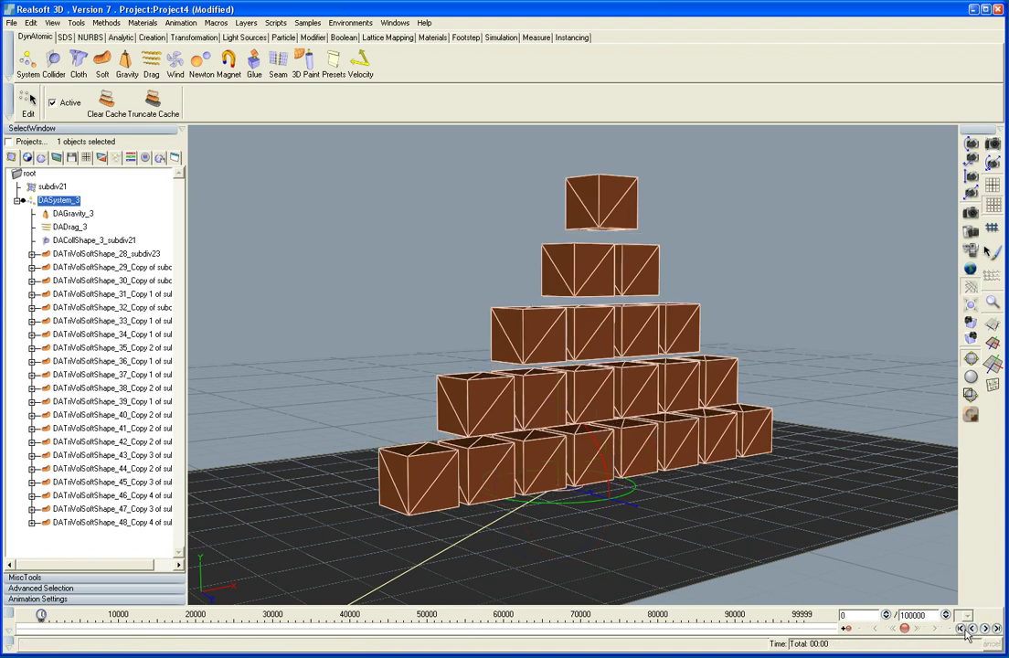
Step: With the simulation cache cleared, set the system's ODE solver to Backward Euler (Implicit) and its Collision Accuracy to 1
click(106, 101)
double_click(72, 203)
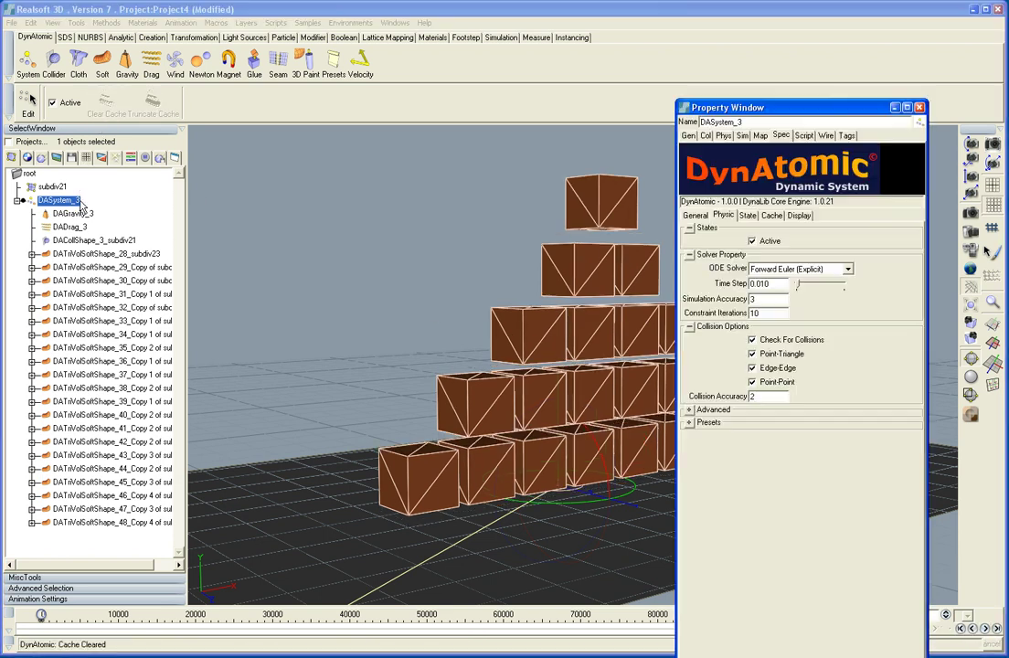
click(805, 269)
click(786, 313)
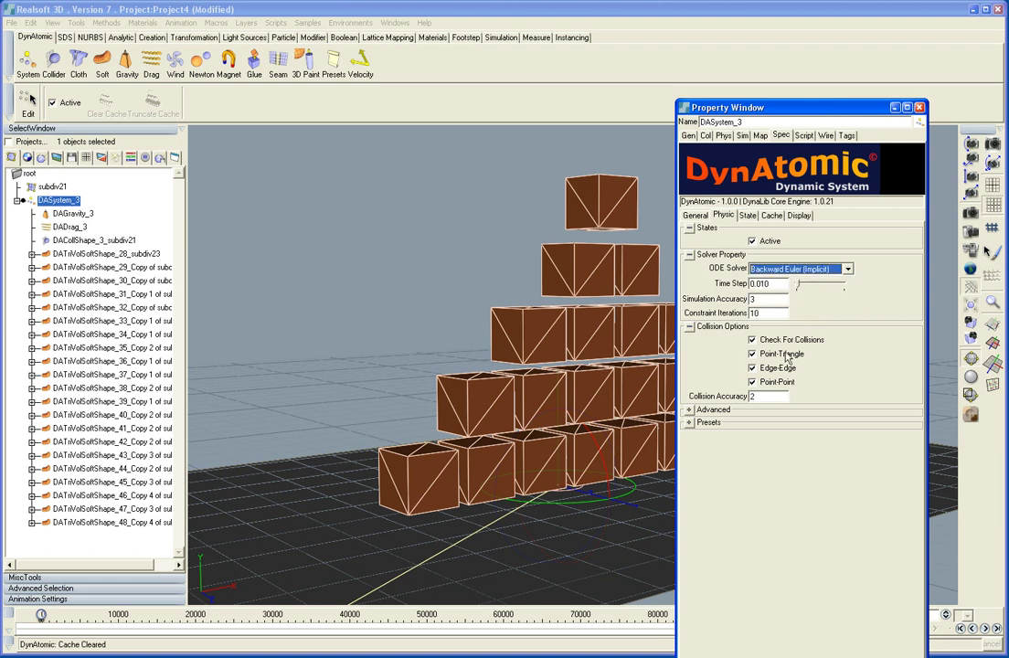
click(773, 396)
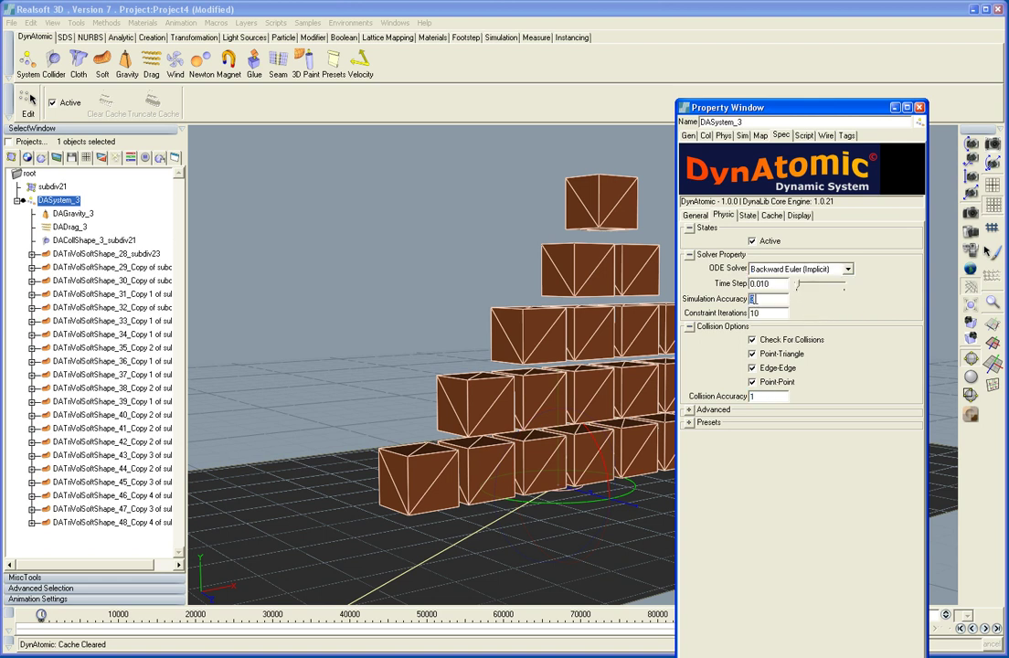
click(920, 107)
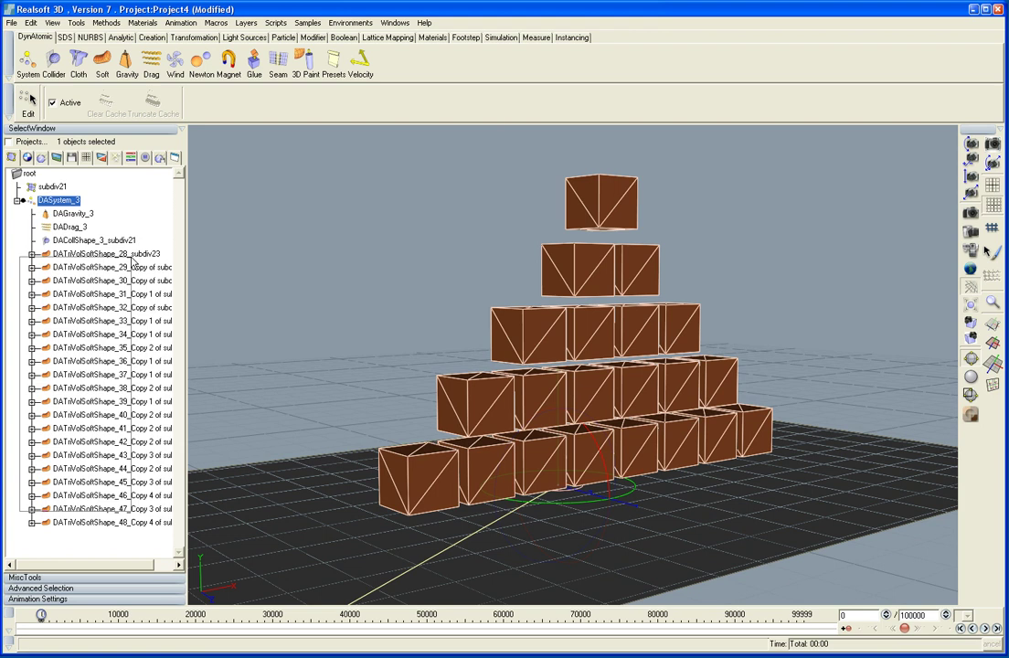
Step: Disable Pseudo Rigid deformation for the 20 soft-body cubes below the top one
drag(132, 258, 132, 258)
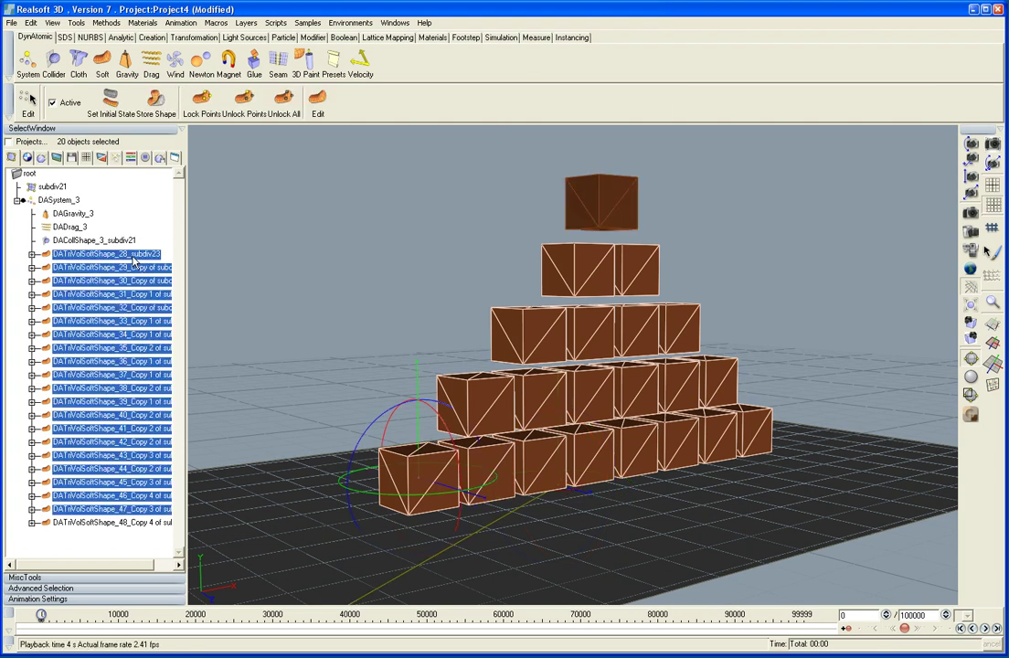
double_click(132, 261)
click(744, 563)
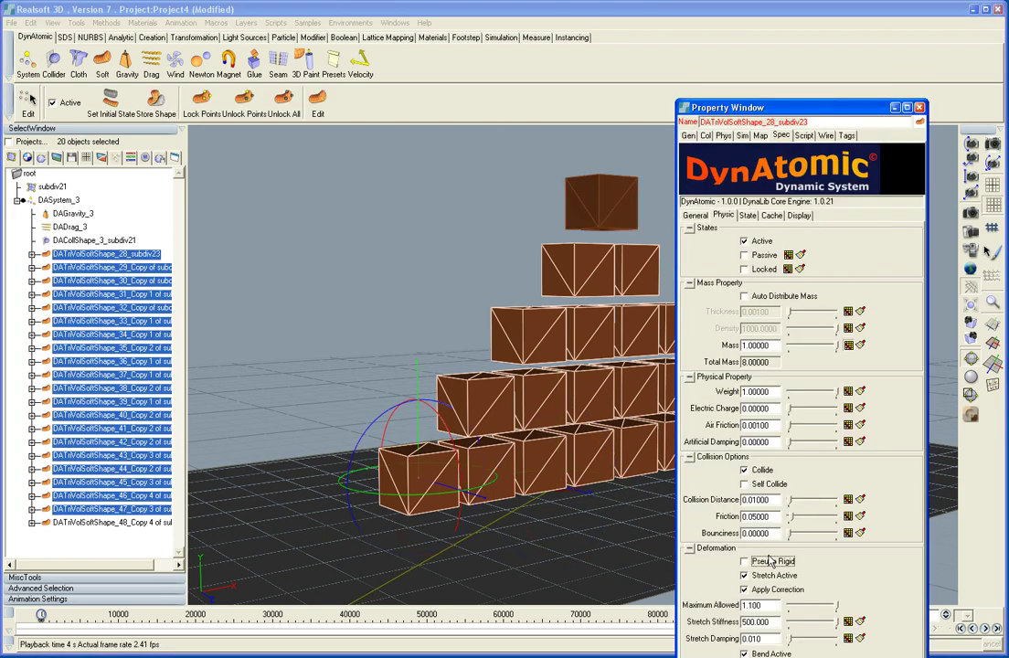
Step: Set the mass of the topmost soft-body cube to 5
click(131, 525)
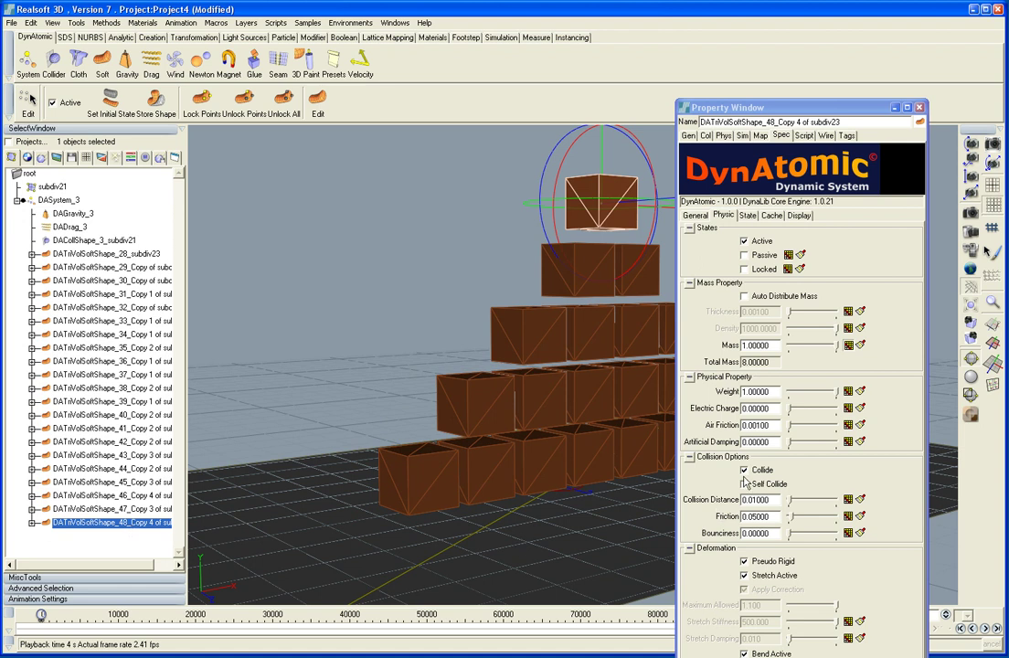
double_click(755, 346)
text(5)
key(Return)
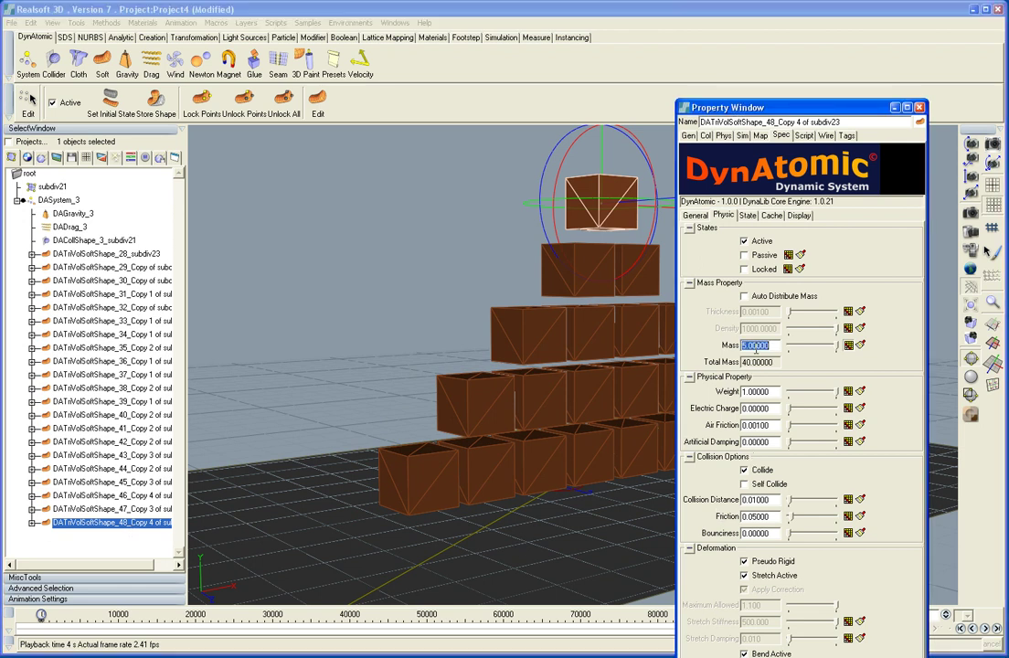
click(920, 107)
Step: Scale the top cube up to about one and a half times its size and raise it above the pyramid
key(s)
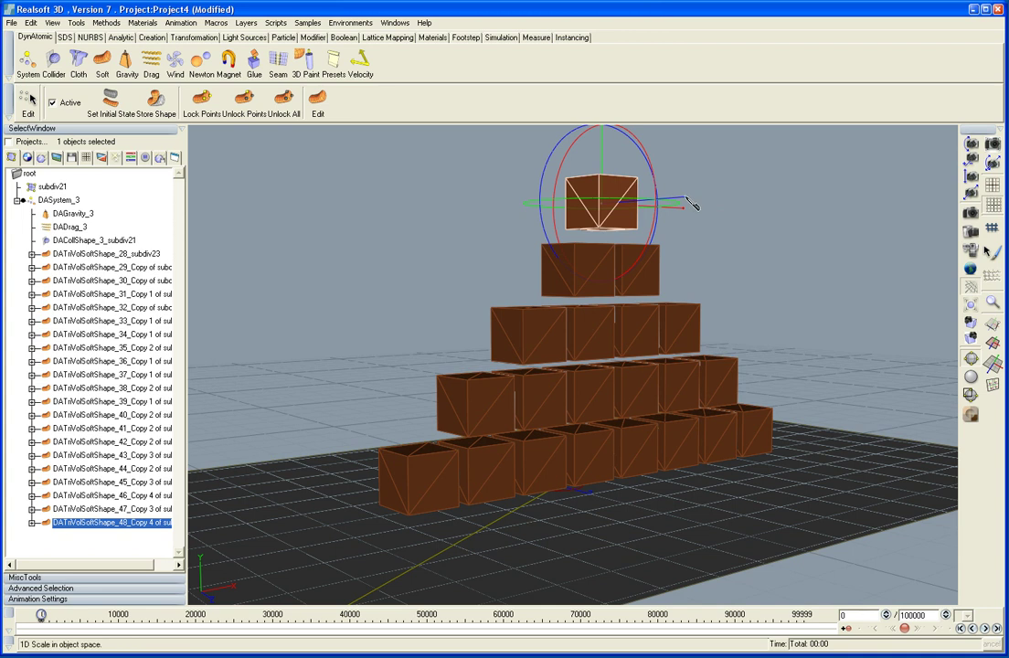
click(667, 187)
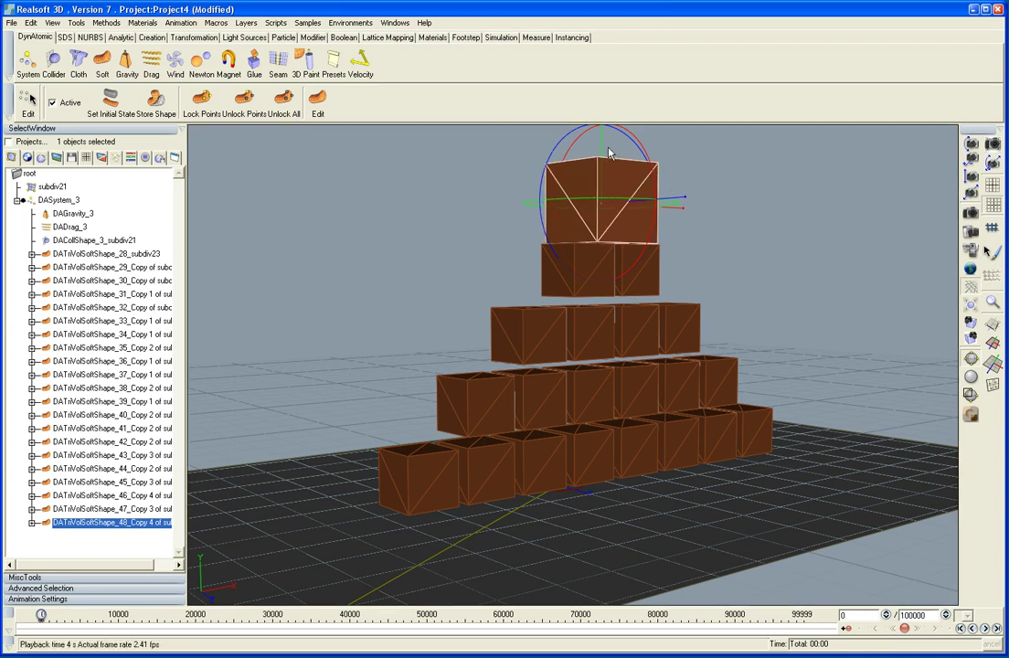
drag(606, 147, 598, 110)
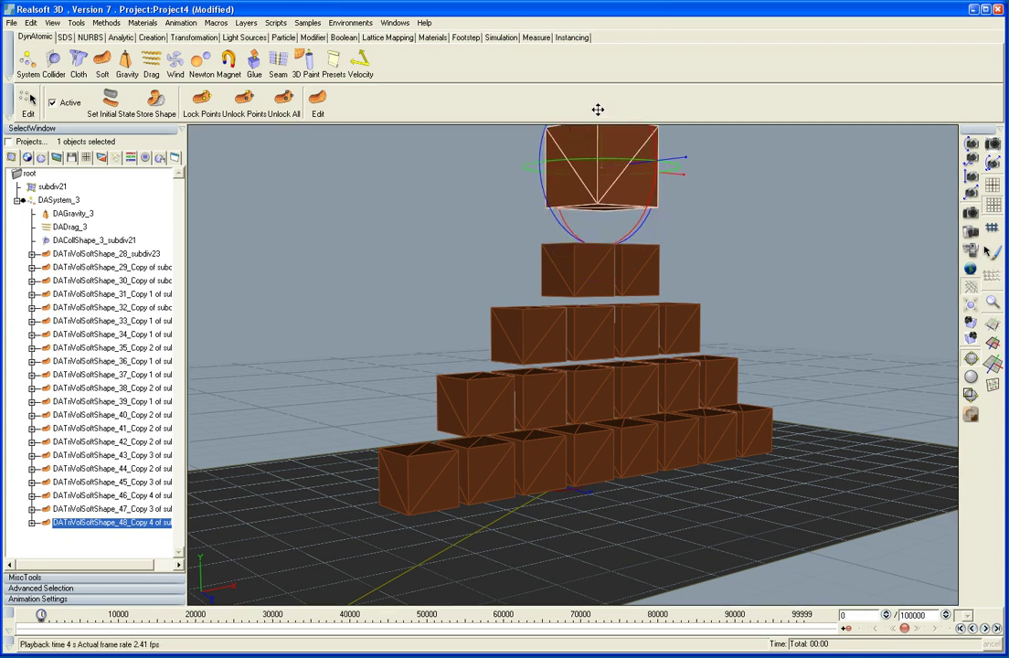
Step: Run a short simulation of the enlarged cube falling onto the pyramid and rewind to the first frame
click(985, 630)
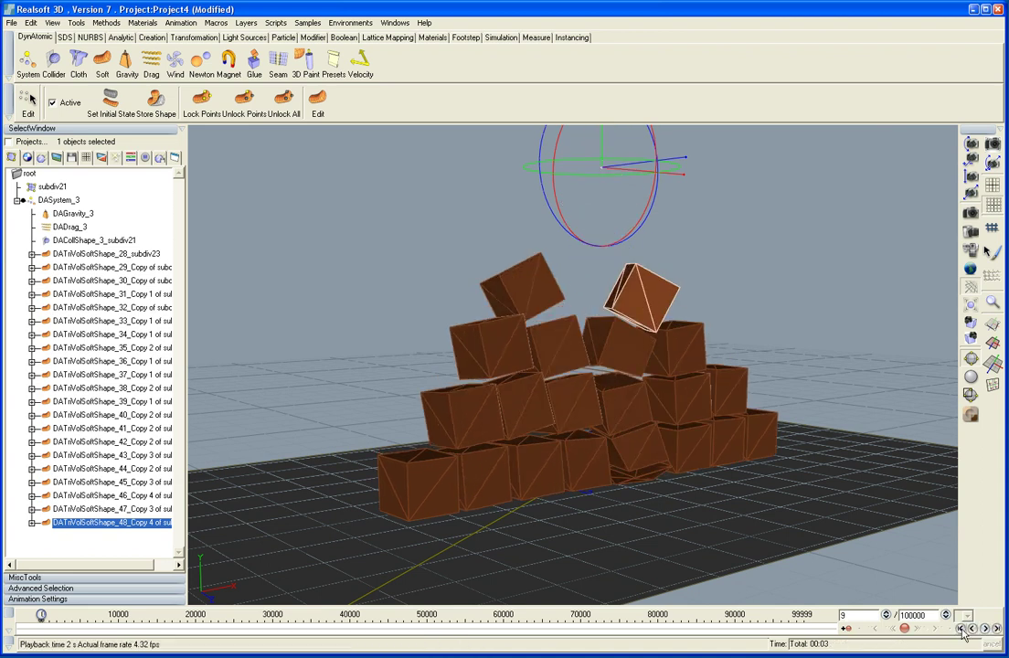
click(961, 630)
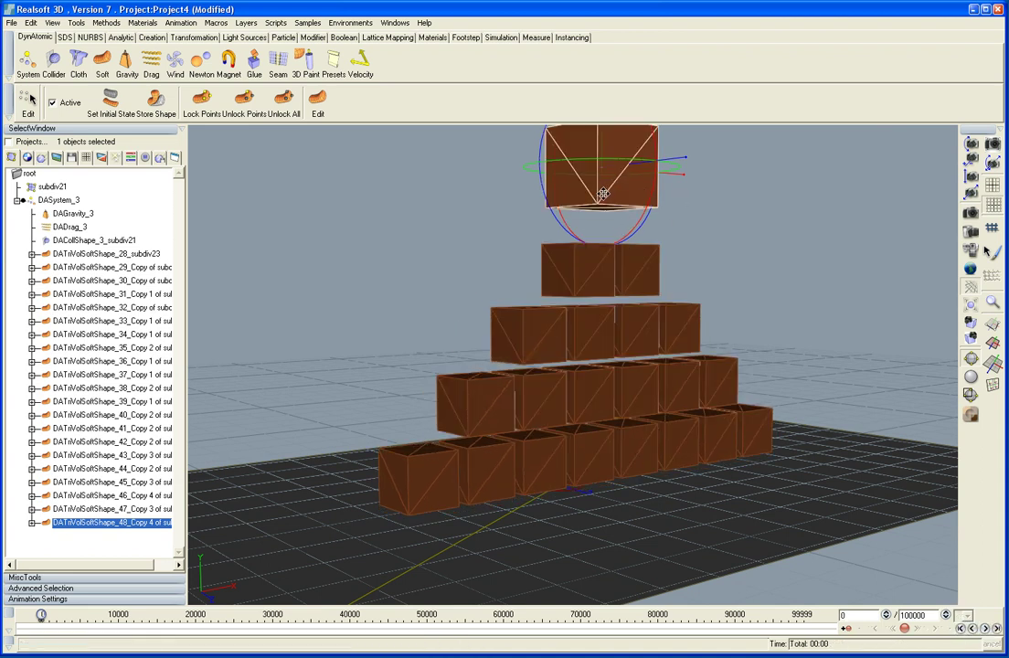
Step: Clear the DynAtomic system's simulation cache and reselect the enlarged top cube
click(50, 202)
click(107, 107)
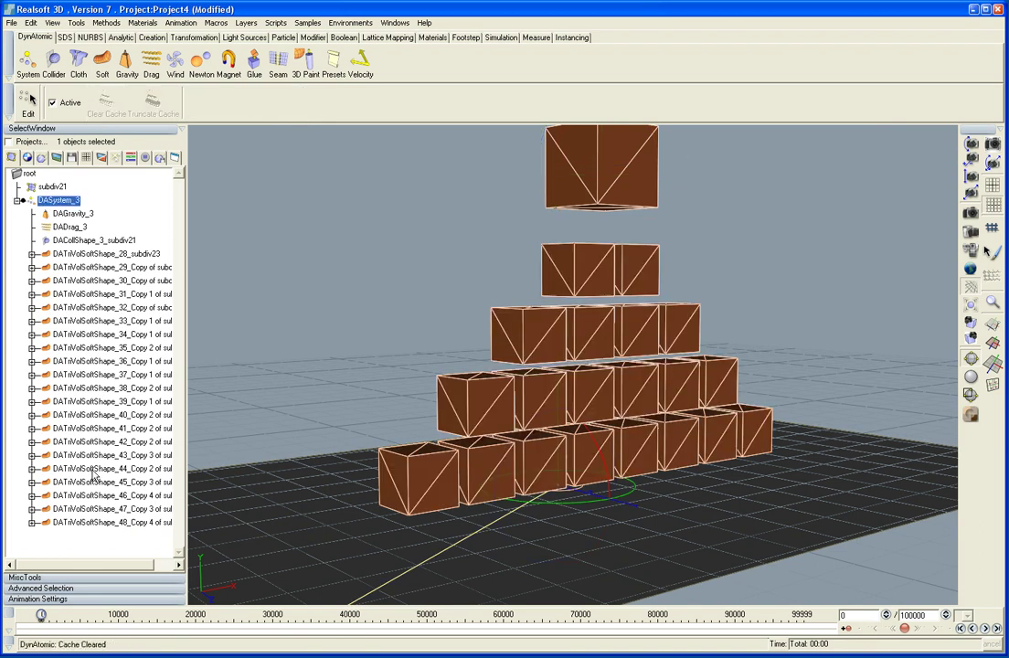
click(108, 523)
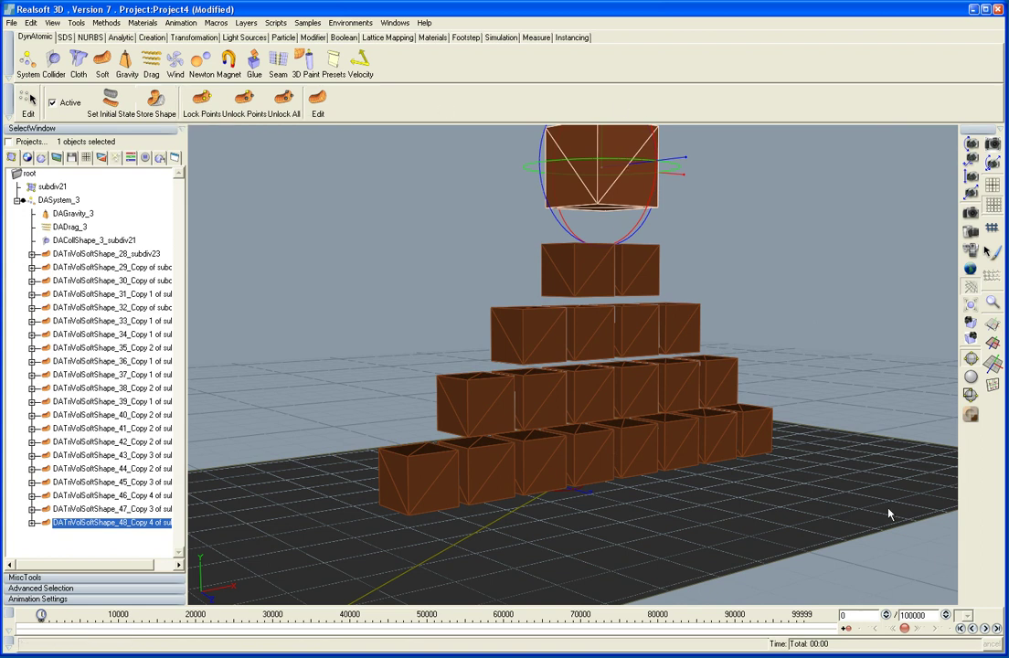
Step: Simulate the heavy cube's collapse of the pyramid, rewind, play the cached frames back and return to the first frame
click(985, 629)
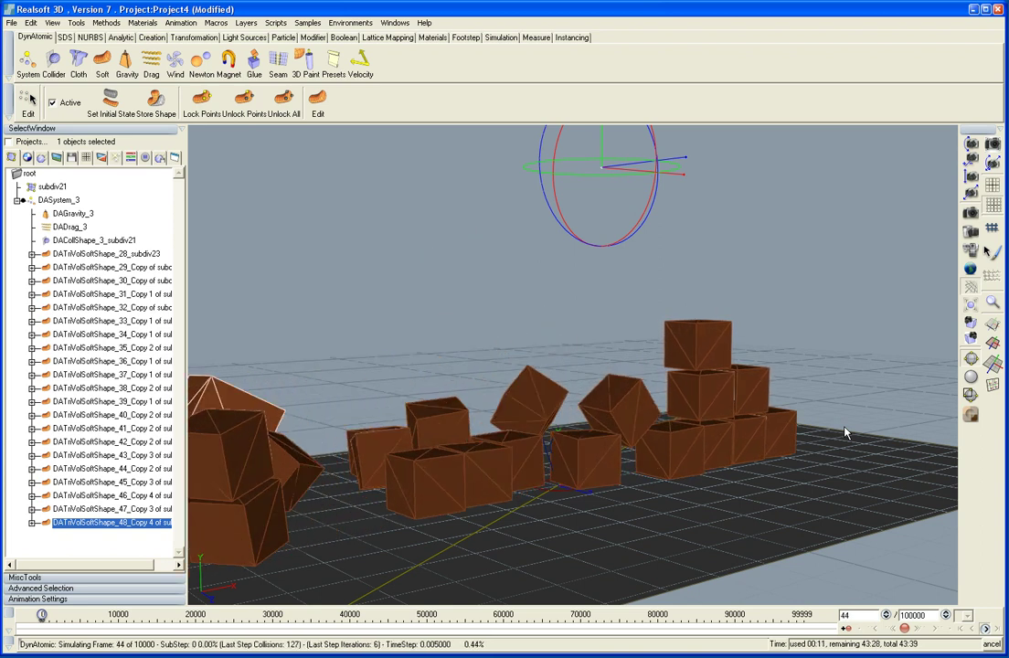
click(985, 630)
click(962, 629)
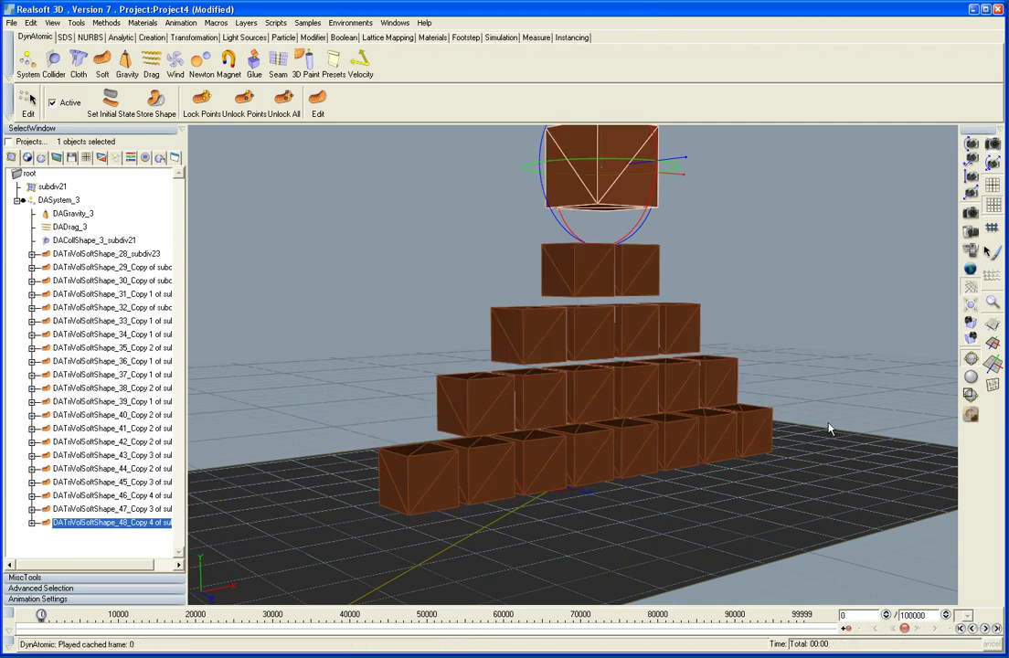
click(984, 630)
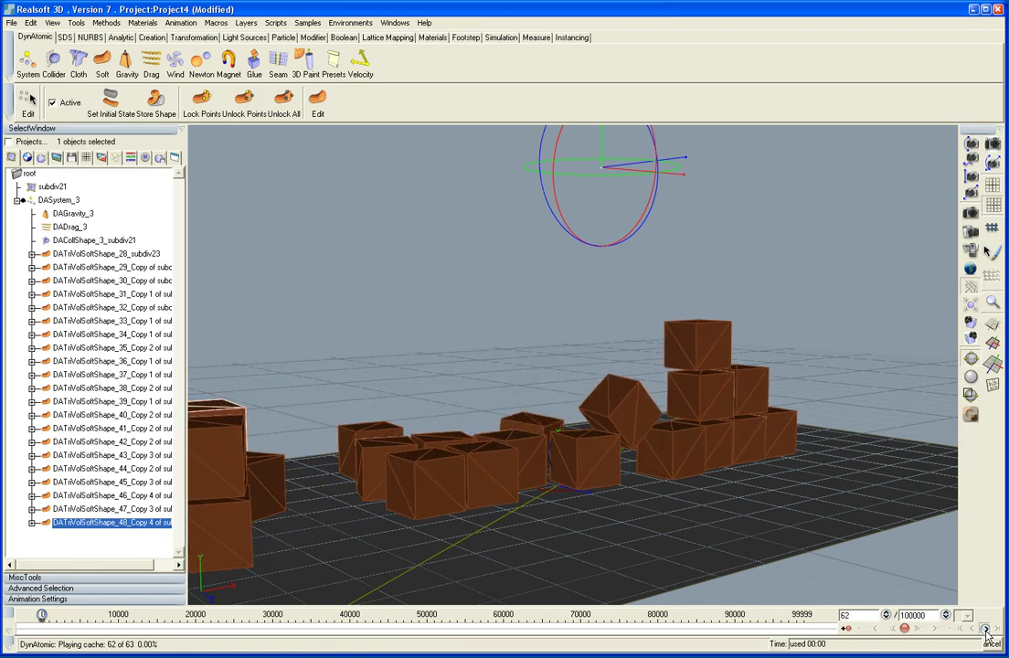
click(960, 630)
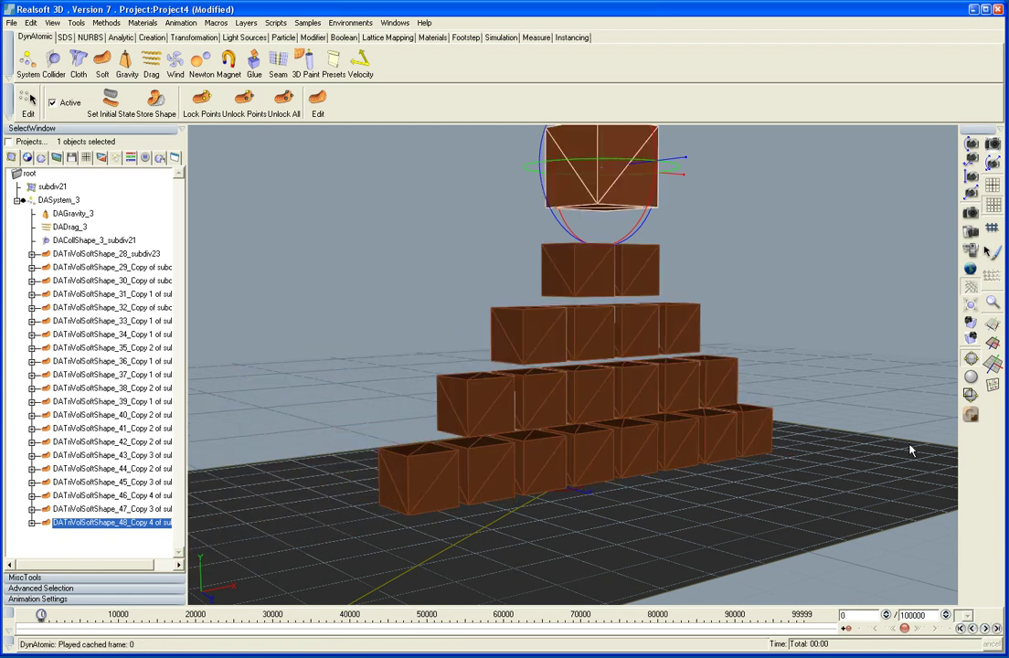